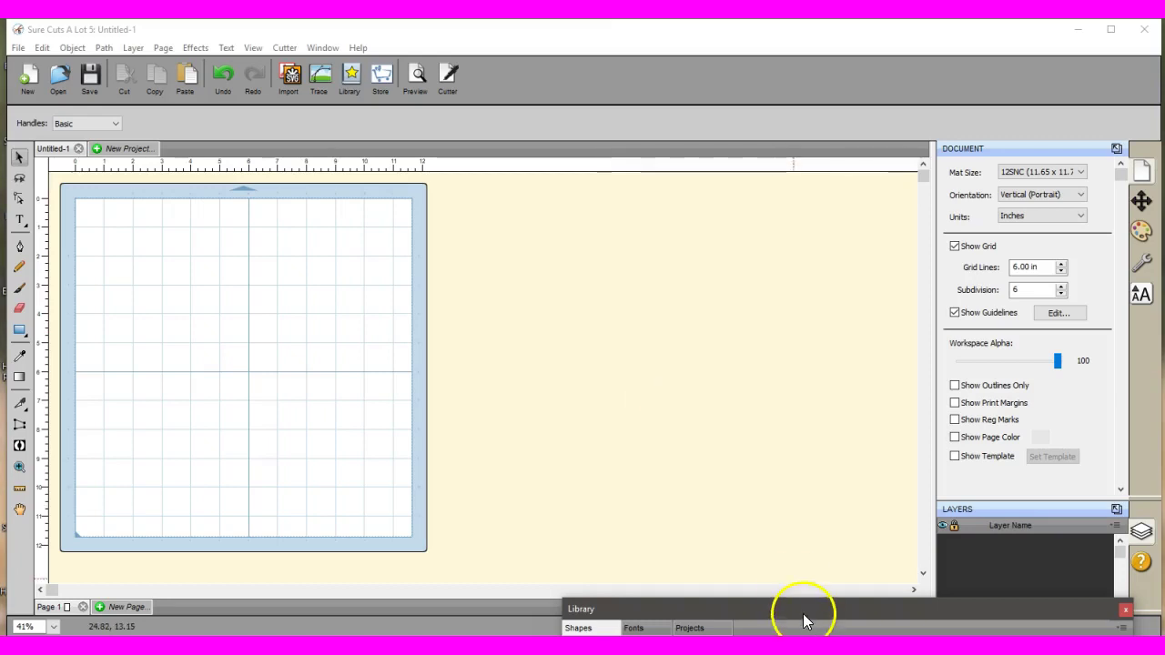
# Add the Rectangle Horizontal library shape and place it near the mat's top-left
pyautogui.moveTo(805, 617); pyautogui.dragTo(763, 391)
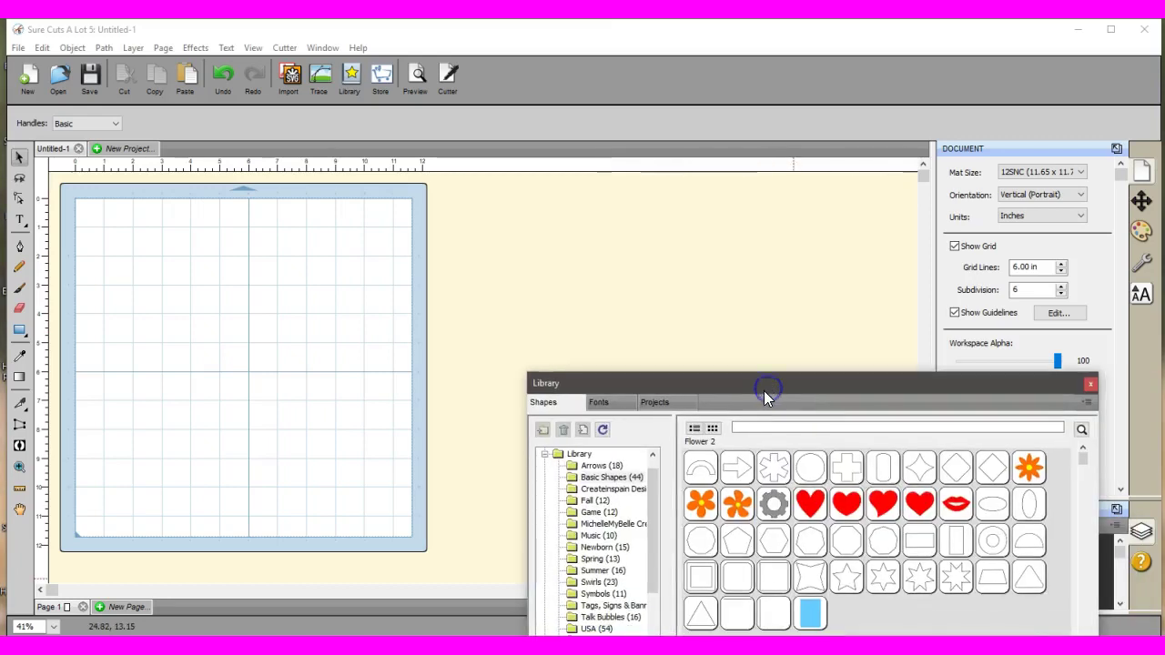
pyautogui.doubleClick(914, 539)
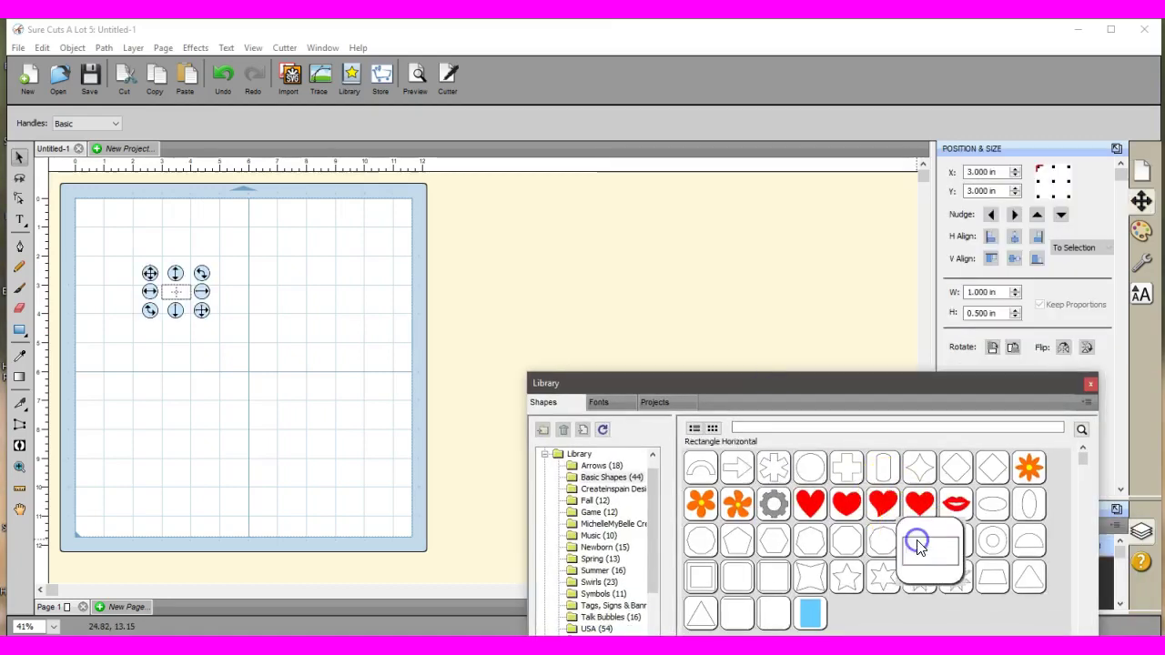
pyautogui.moveTo(151, 281); pyautogui.dragTo(125, 351)
# Stretch the rectangle into a wide band about 10.046 × 2.995 in
pyautogui.click(116, 281)
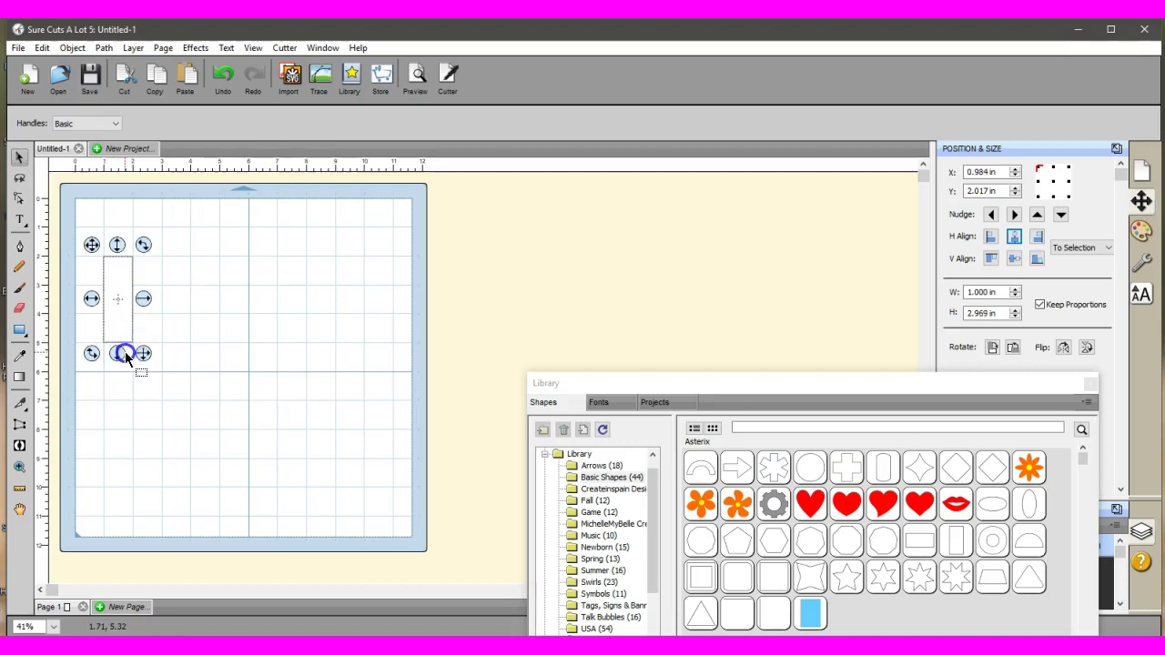
pyautogui.moveTo(143, 303); pyautogui.dragTo(376, 367)
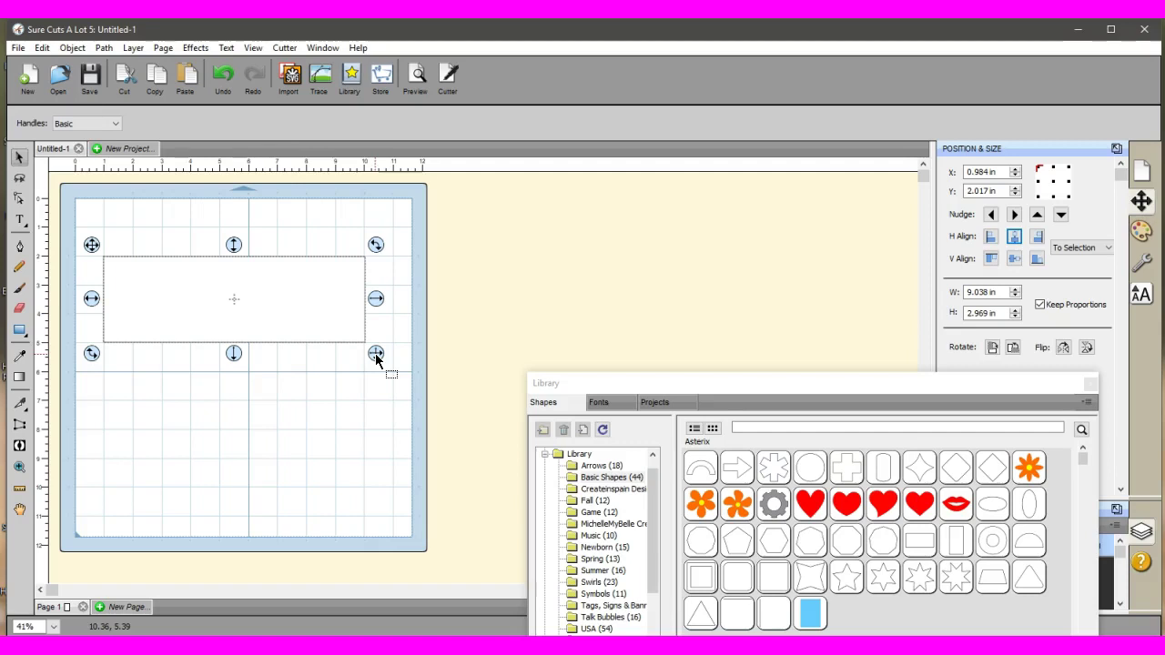
pyautogui.moveTo(375, 354); pyautogui.dragTo(404, 354)
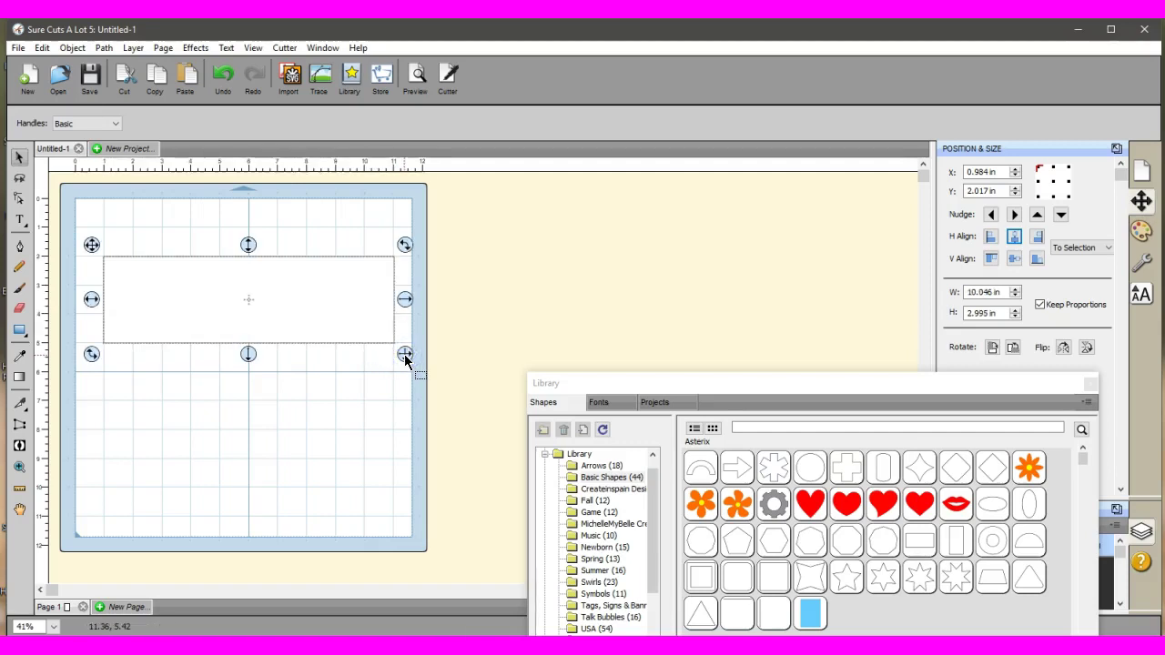
# Rotate the rectangle a quarter turn, then 45 degrees, then back to horizontal
pyautogui.click(1021, 382)
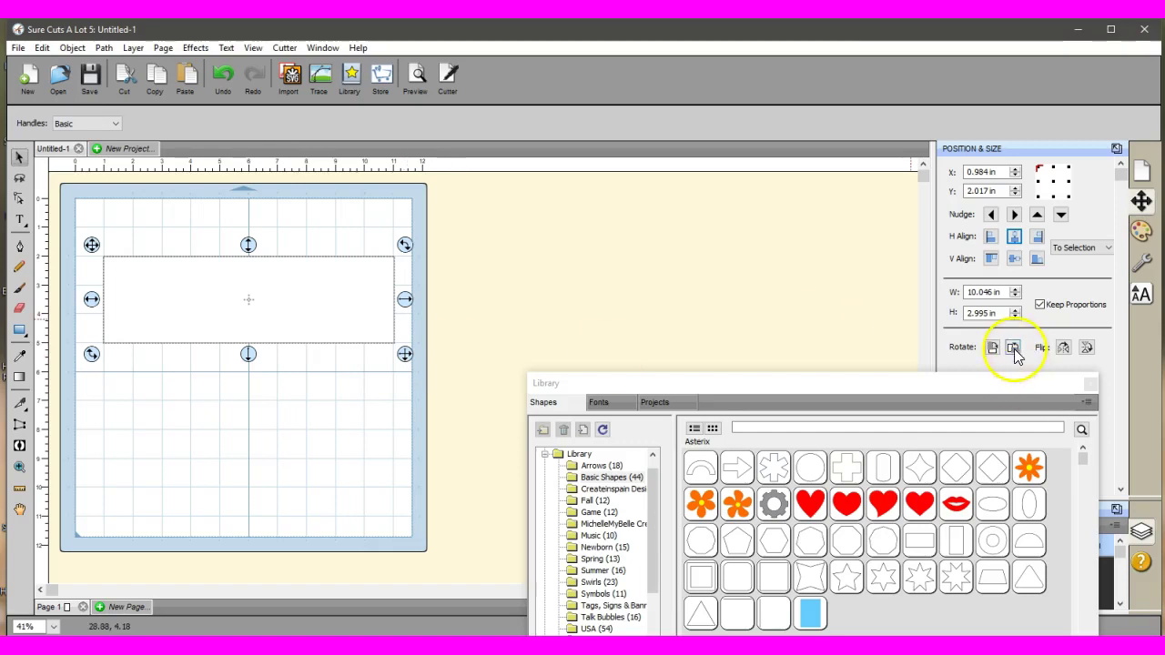
pyautogui.click(1012, 348)
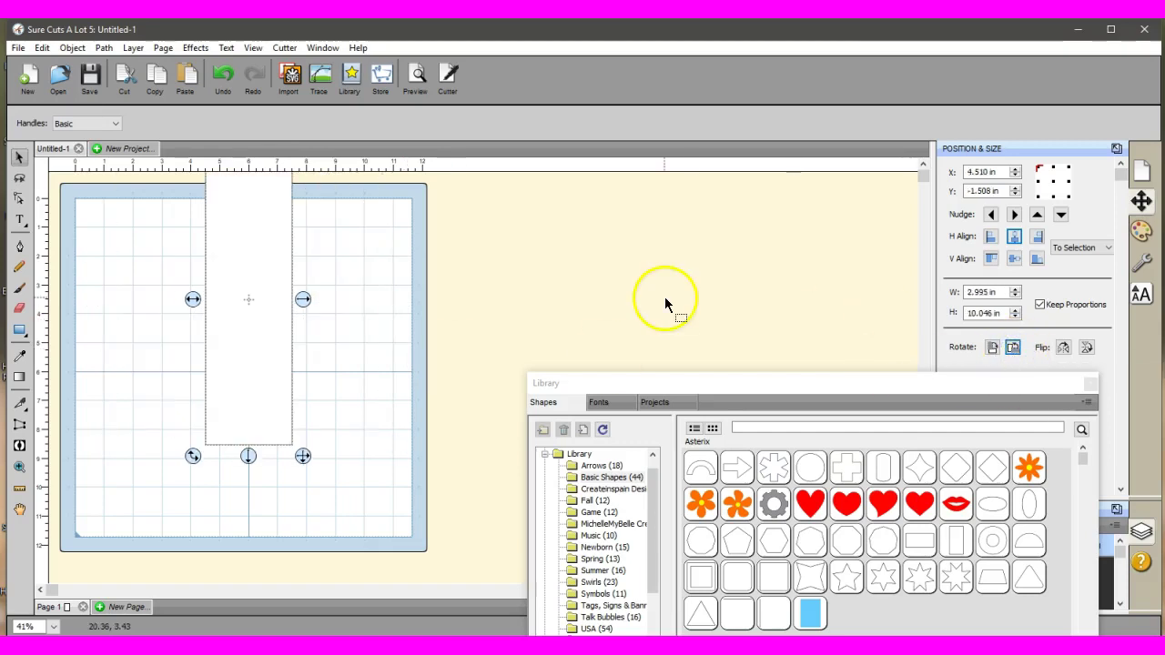
pyautogui.click(1013, 348)
pyautogui.click(1013, 348)
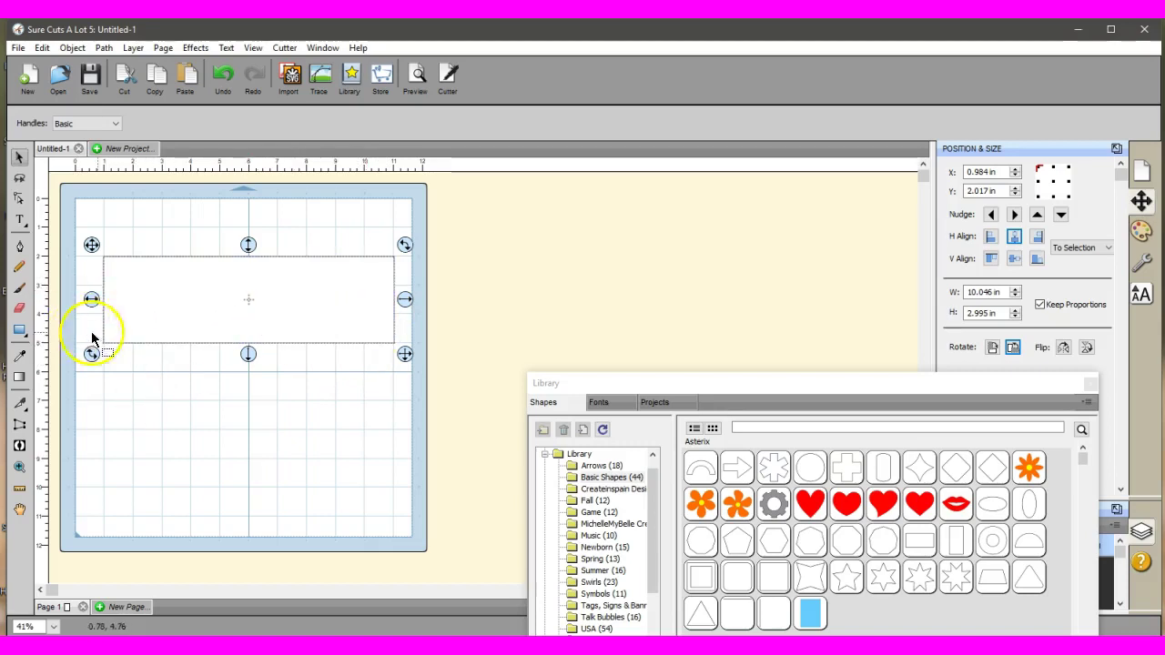
# Place a Line Vertical at the band's left end, lengthened to 2.072 in to reach the bottom
pyautogui.click(776, 614)
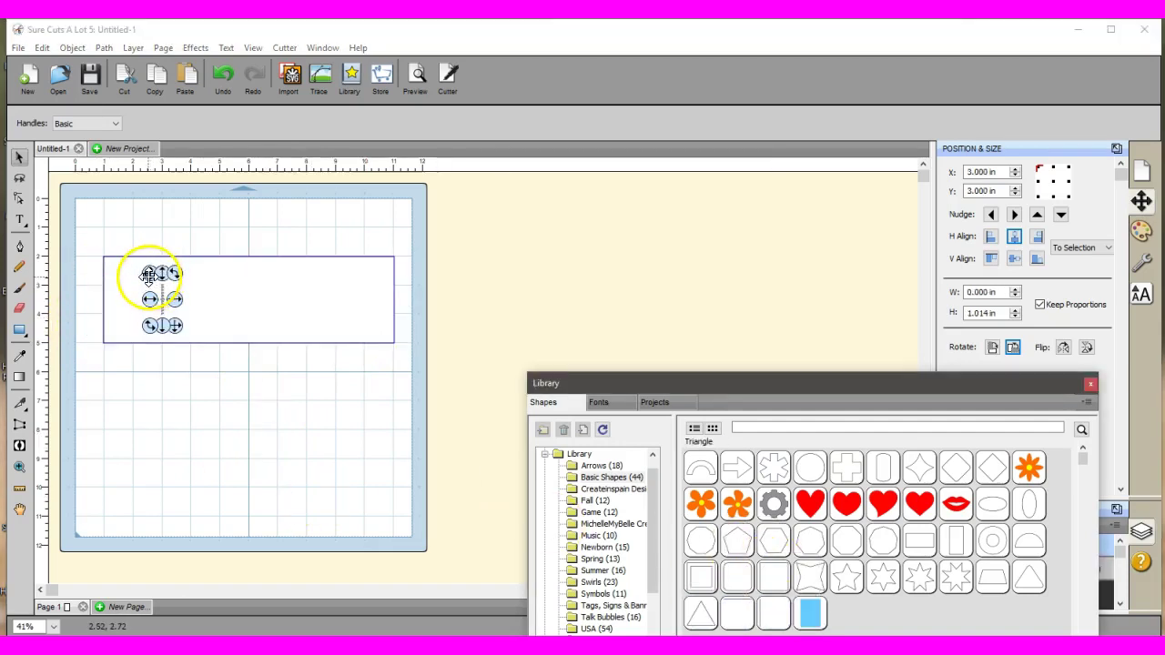
pyautogui.moveTo(148, 273); pyautogui.dragTo(96, 270)
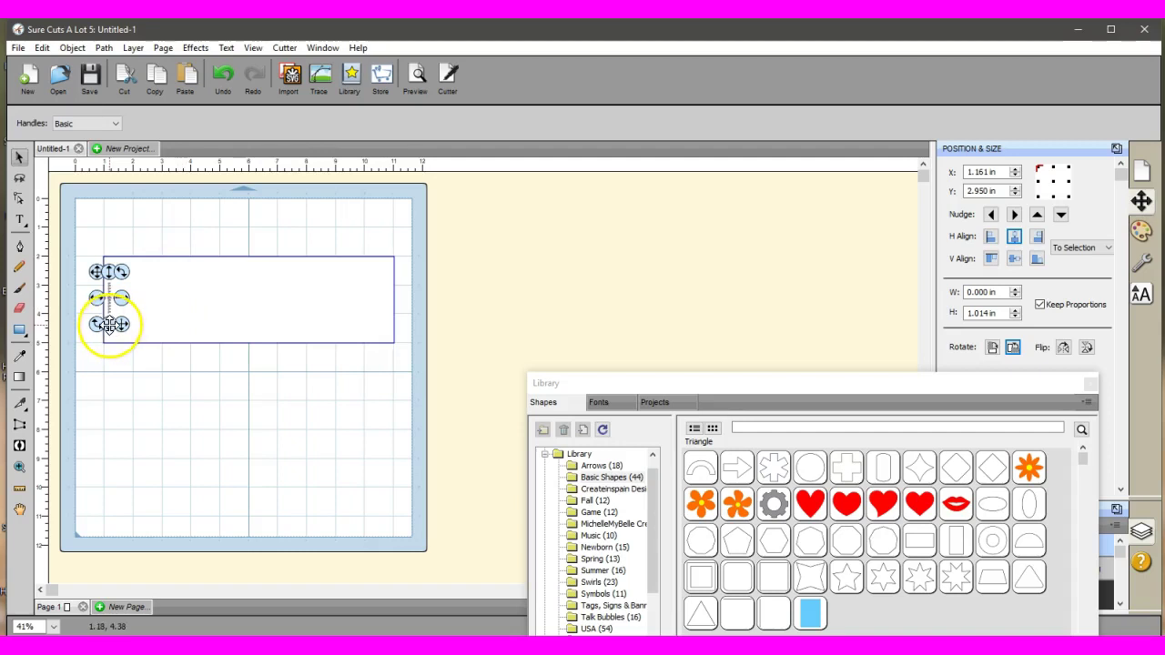
pyautogui.moveTo(108, 325); pyautogui.dragTo(108, 356)
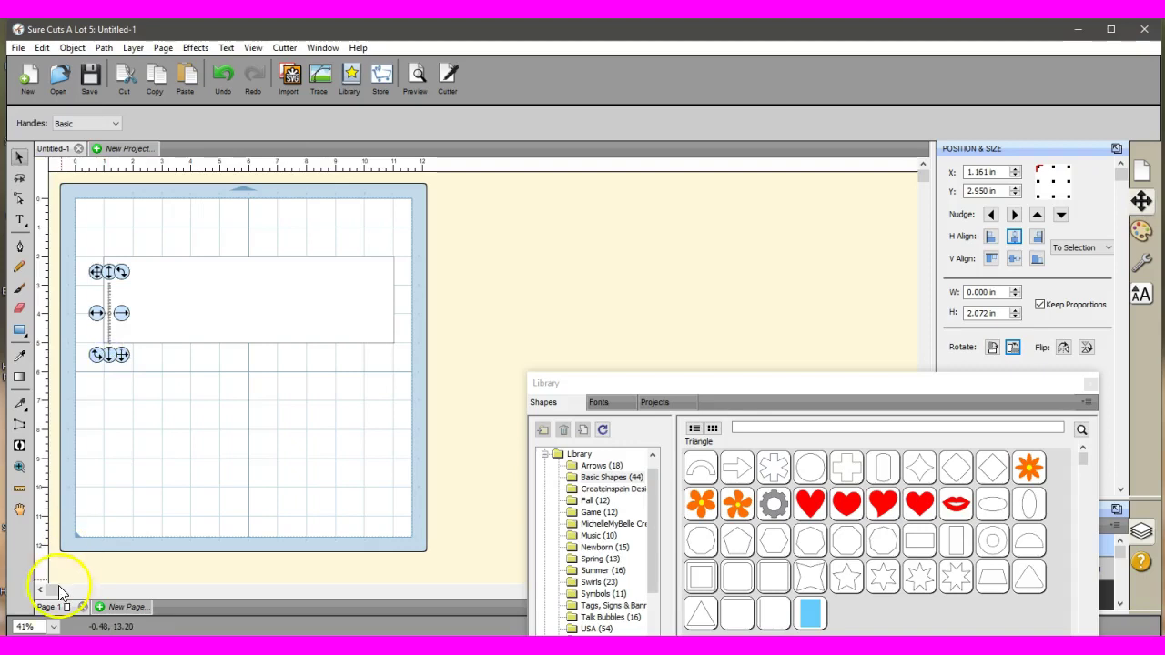
# Zoom to 300% to check the line meets the bottom edge, and close the Library
pyautogui.click(54, 626)
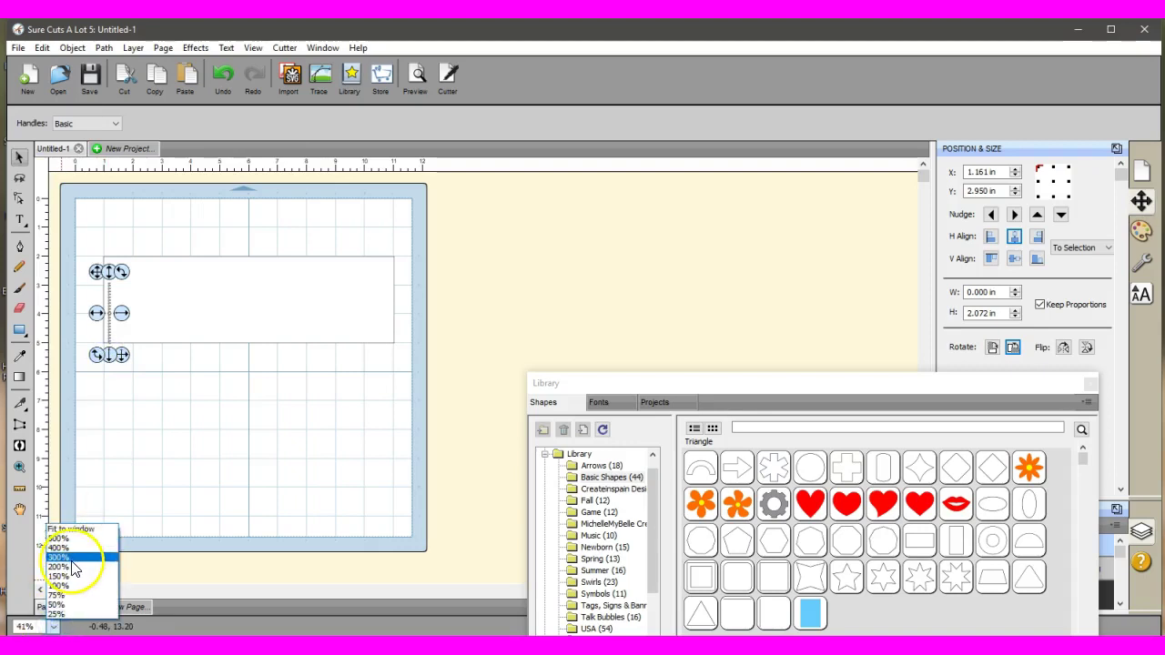
pyautogui.click(71, 557)
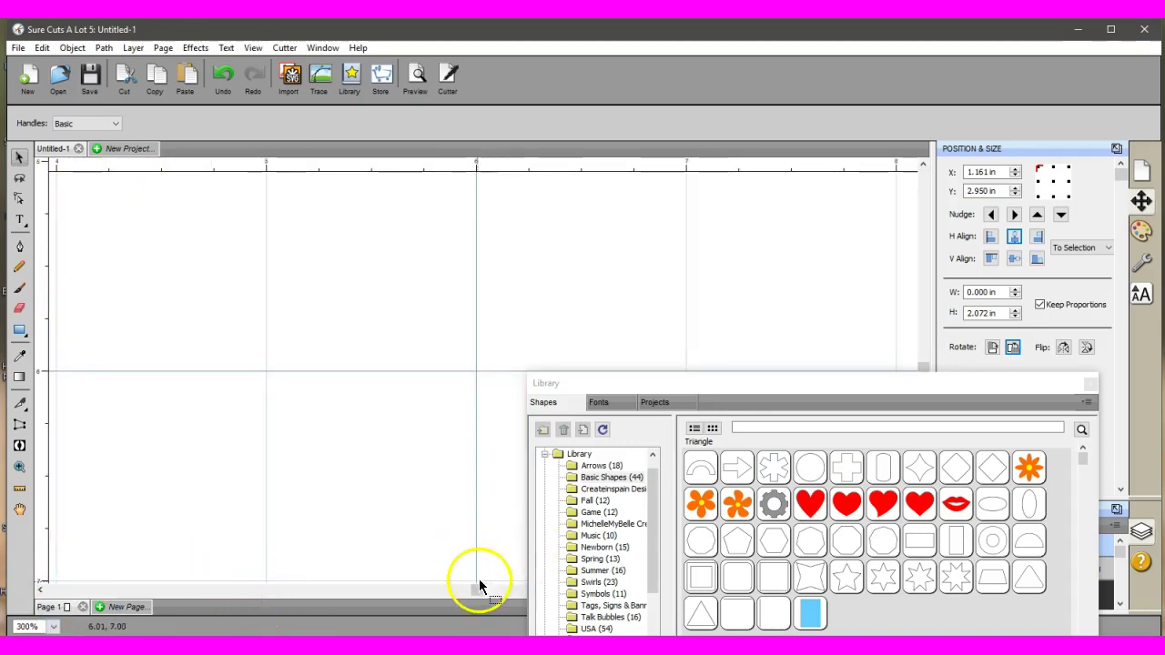
pyautogui.moveTo(476, 588); pyautogui.dragTo(293, 593)
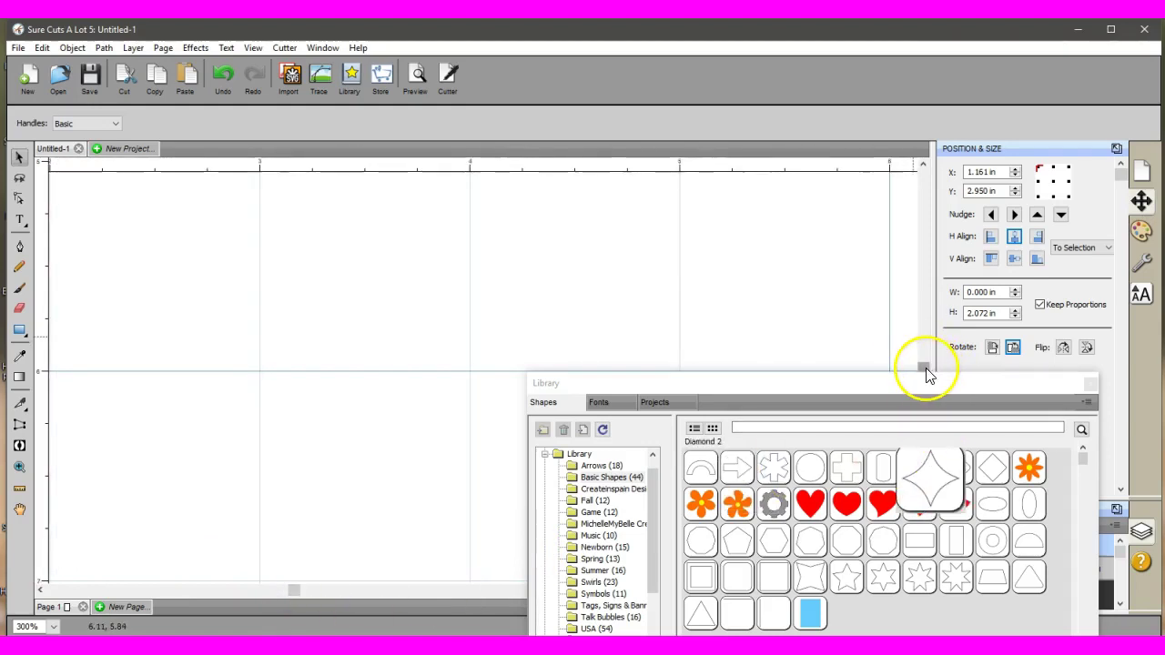
pyautogui.moveTo(923, 366); pyautogui.dragTo(920, 293)
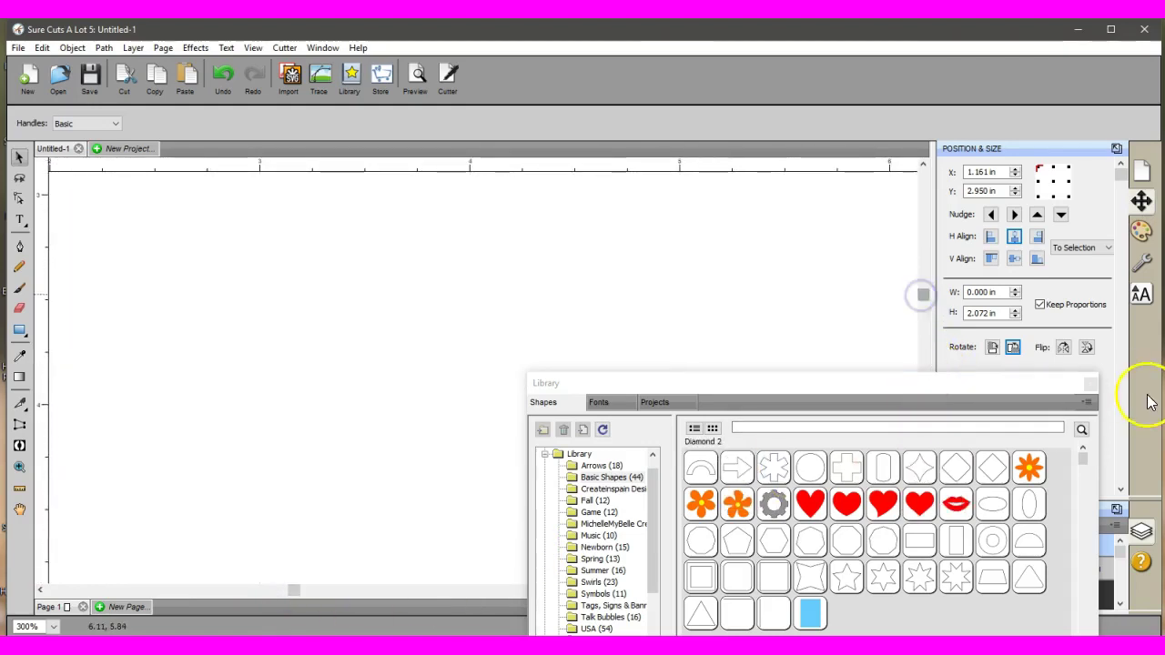
pyautogui.click(1090, 384)
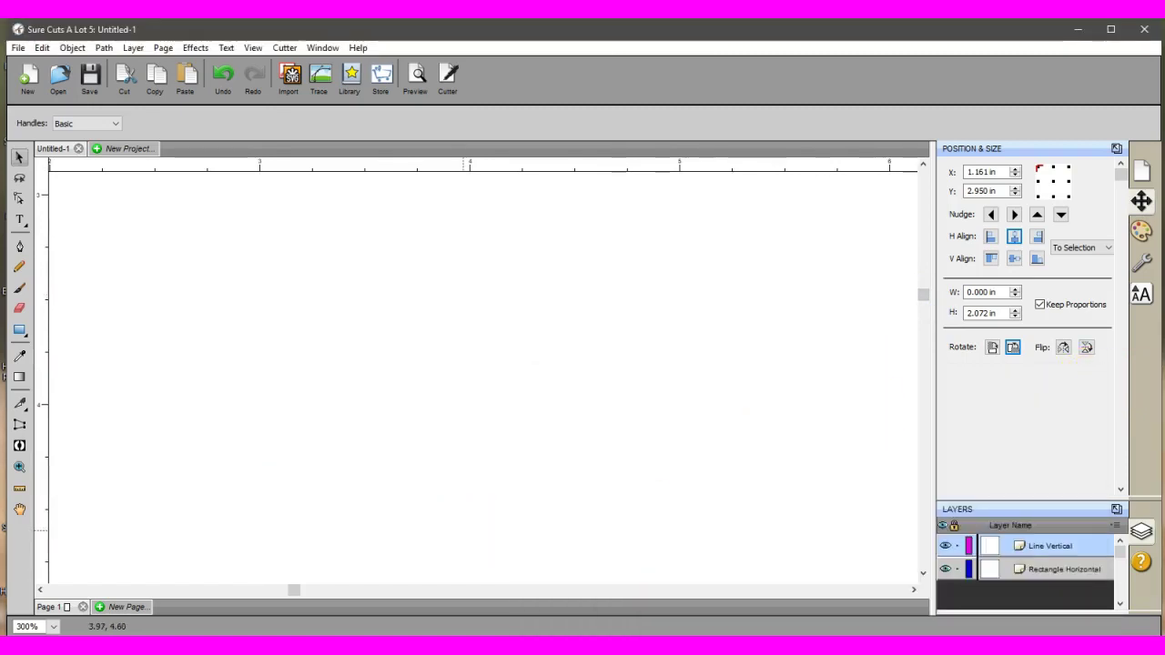
pyautogui.moveTo(291, 593); pyautogui.dragTo(146, 590)
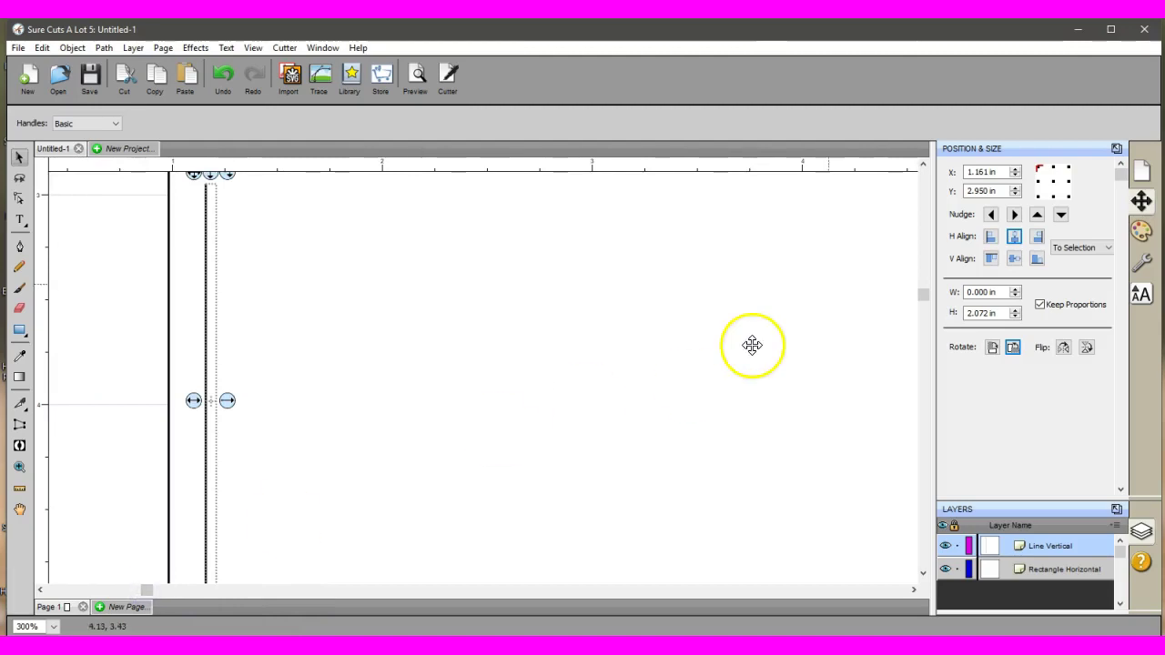
pyautogui.click(924, 294)
pyautogui.moveTo(925, 294); pyautogui.dragTo(928, 334)
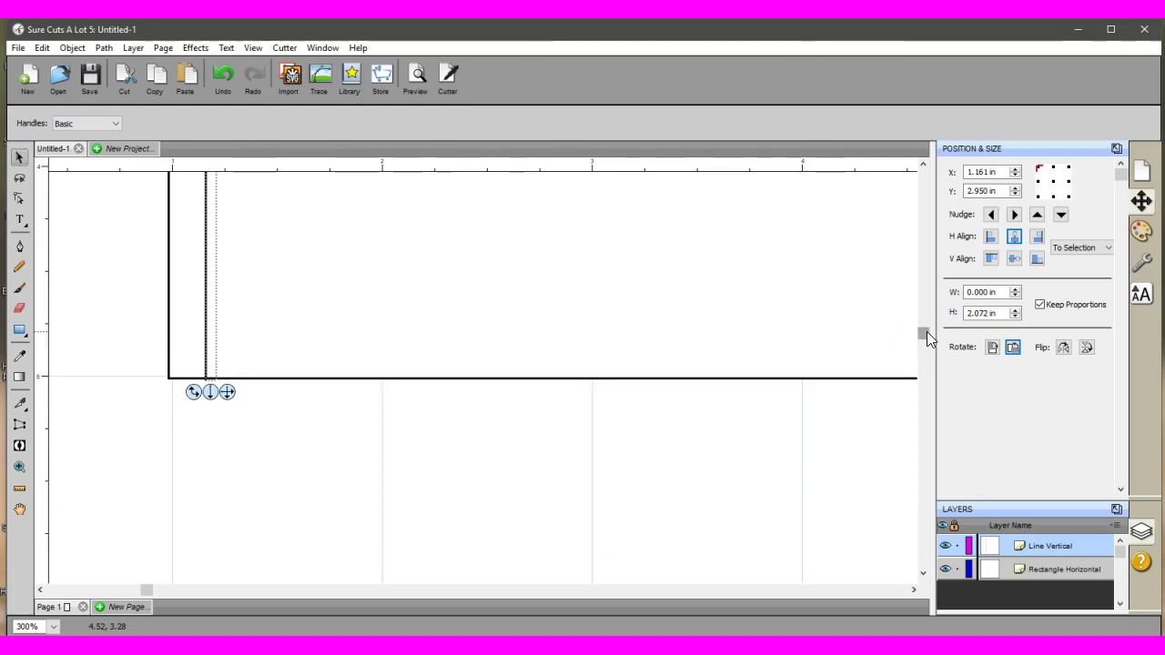
# Set the canvas zoom to 41% to see the whole mat
pyautogui.click(27, 626)
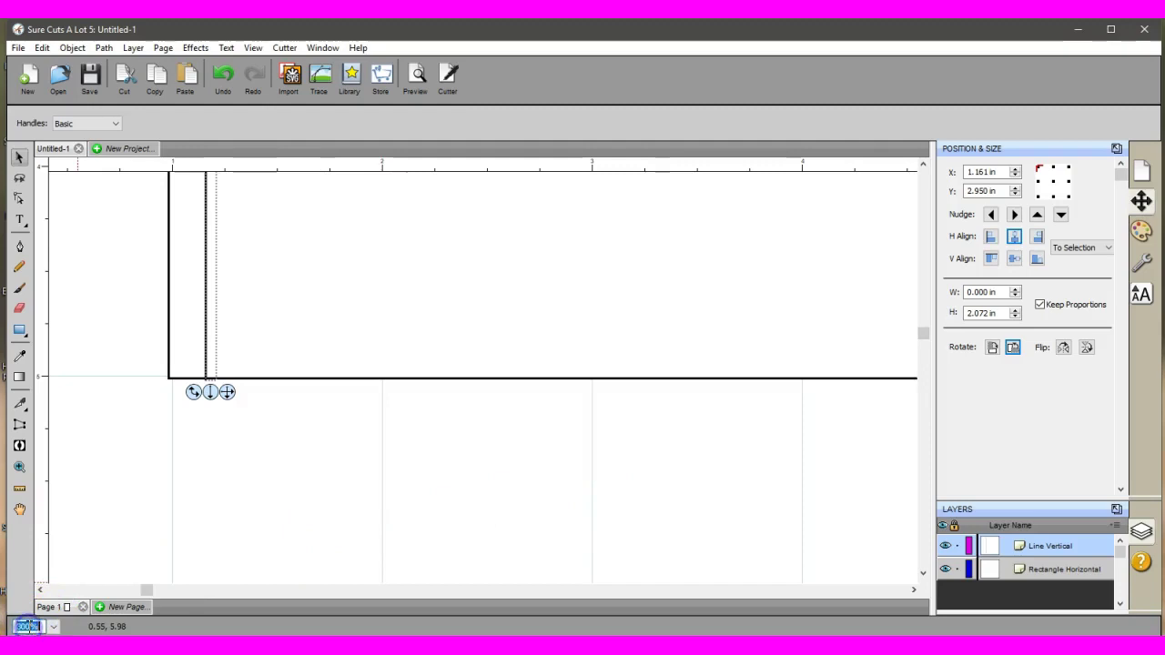
pyautogui.write('41')
pyautogui.press('Return')
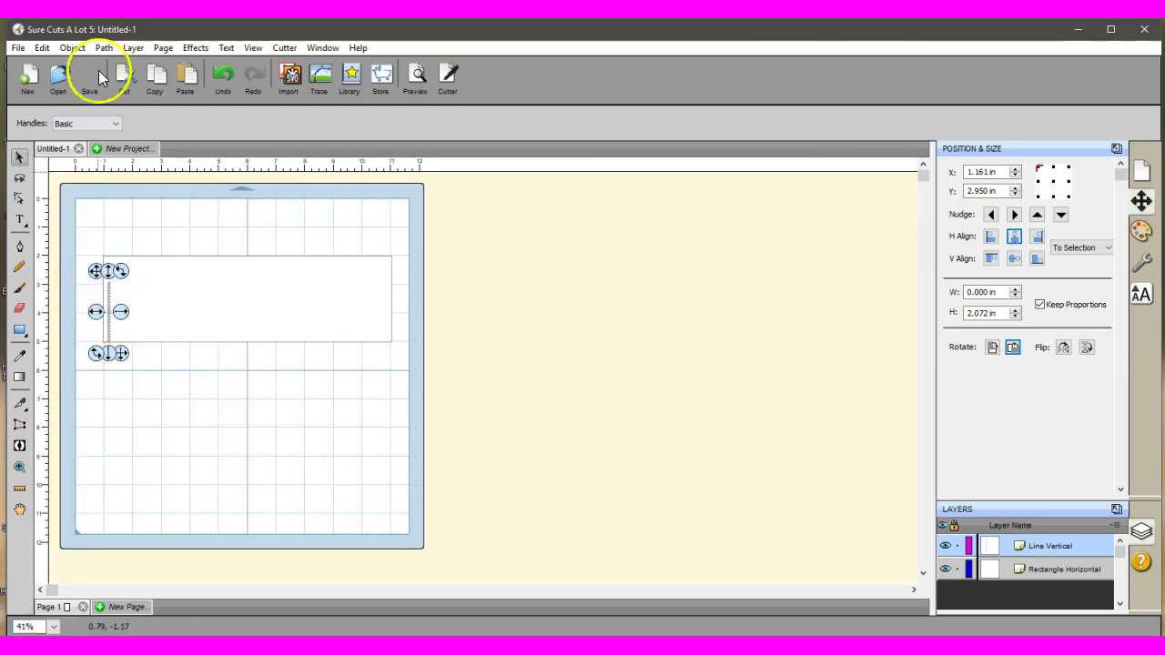
# In Object > Duplicate, set Horizontal Spacing to 0.100 in
pyautogui.click(72, 48)
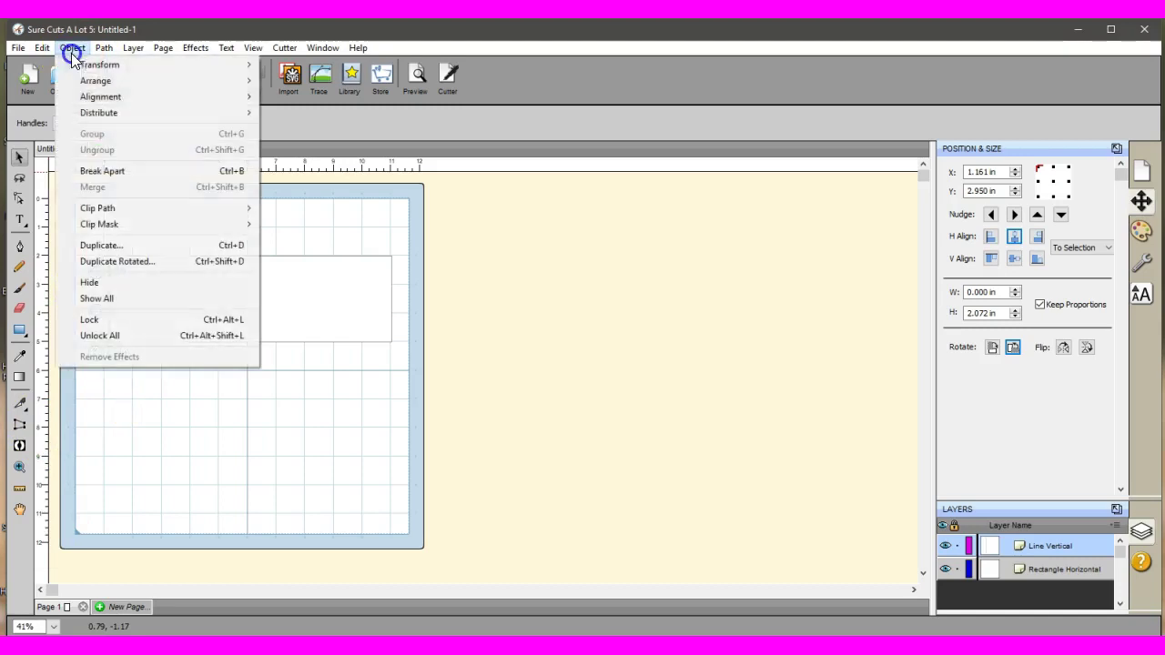
pyautogui.click(118, 246)
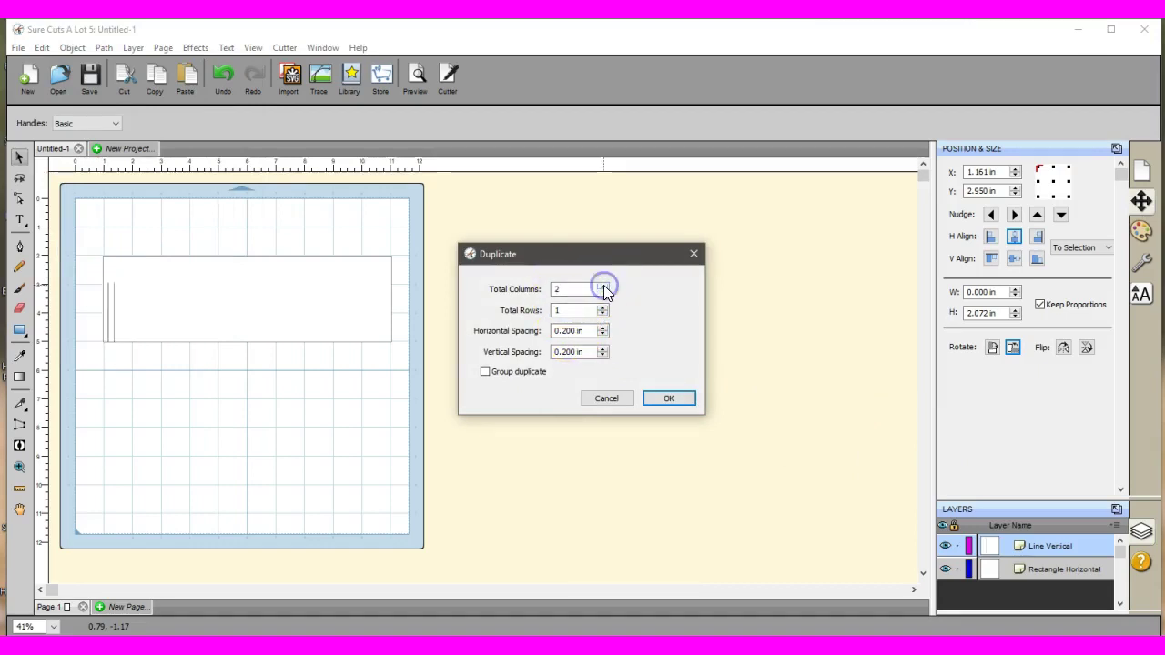
pyautogui.click(574, 331)
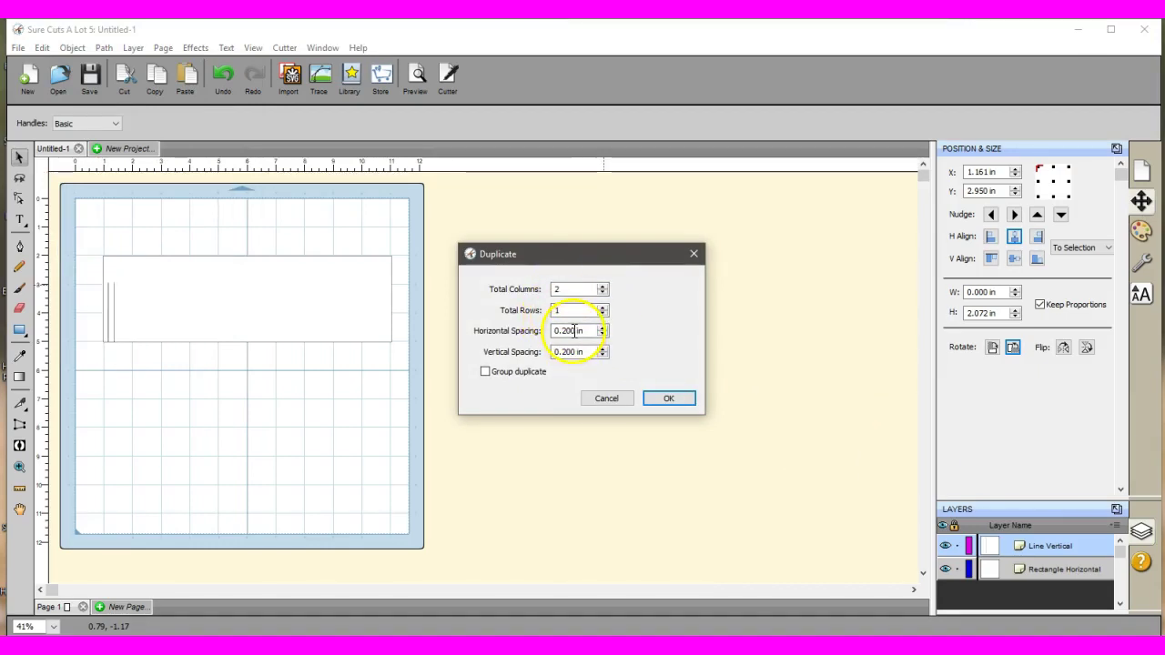
pyautogui.doubleClick(574, 331)
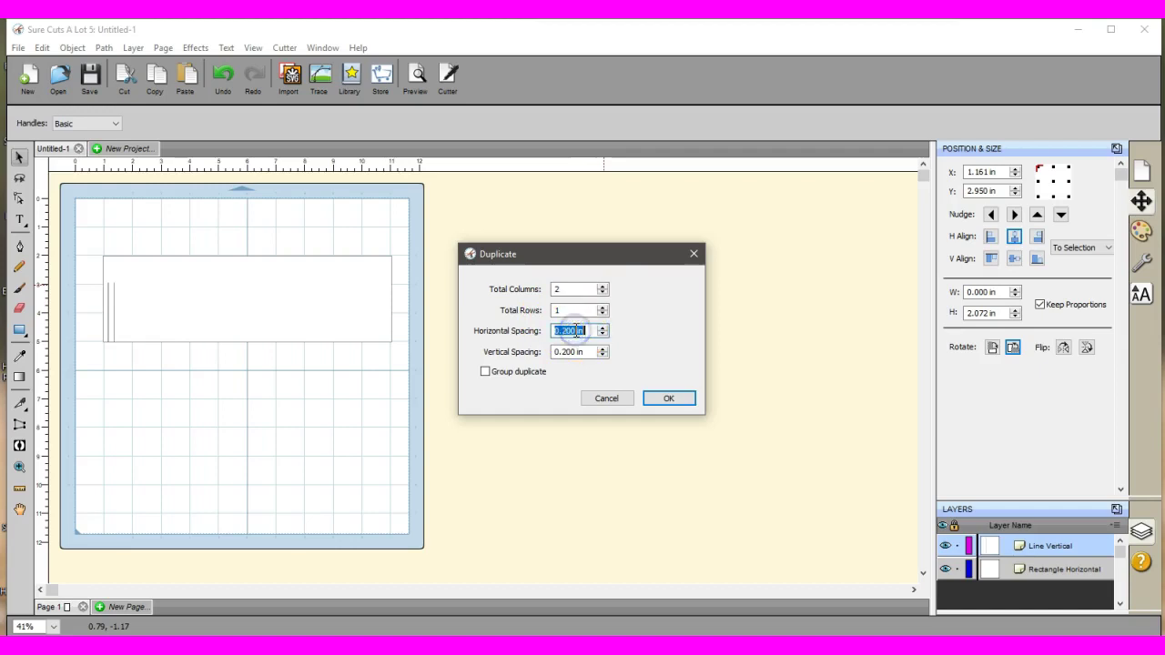
pyautogui.write('.')
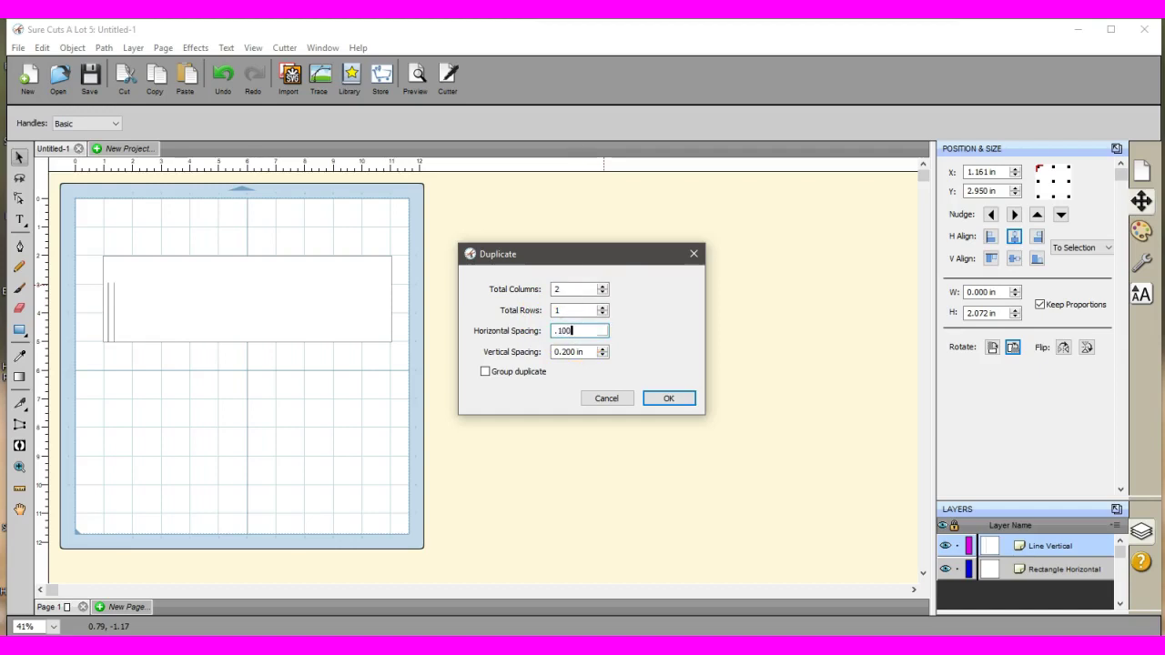
pyautogui.write('100')
pyautogui.press('Tab')
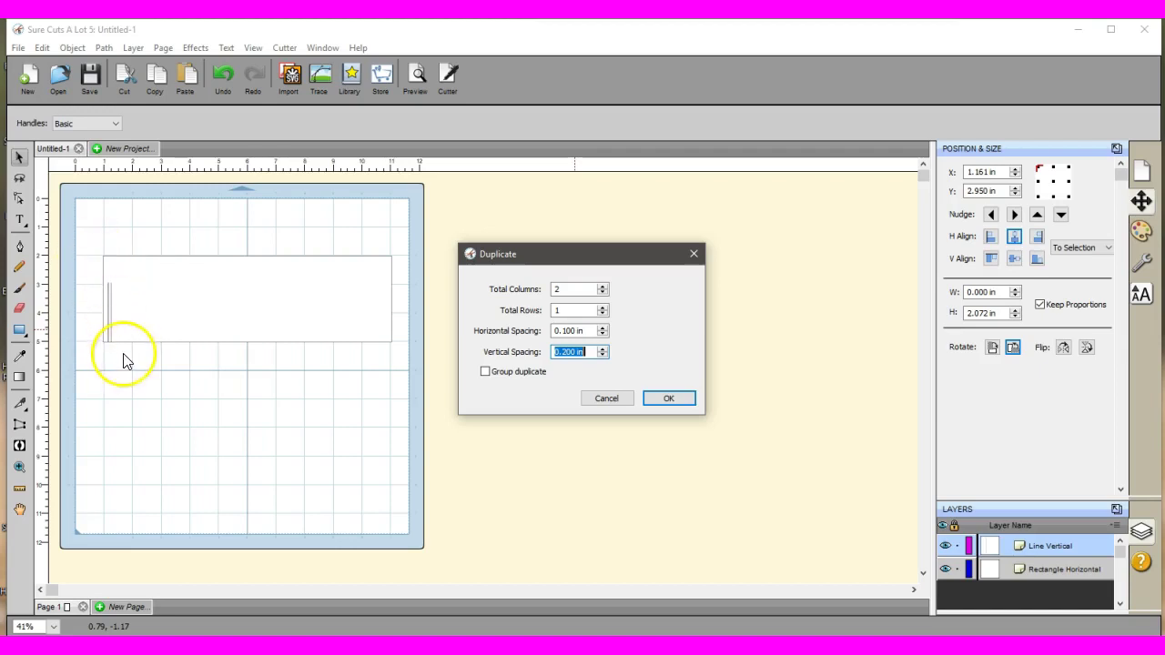
pyautogui.click(602, 327)
pyautogui.click(602, 327)
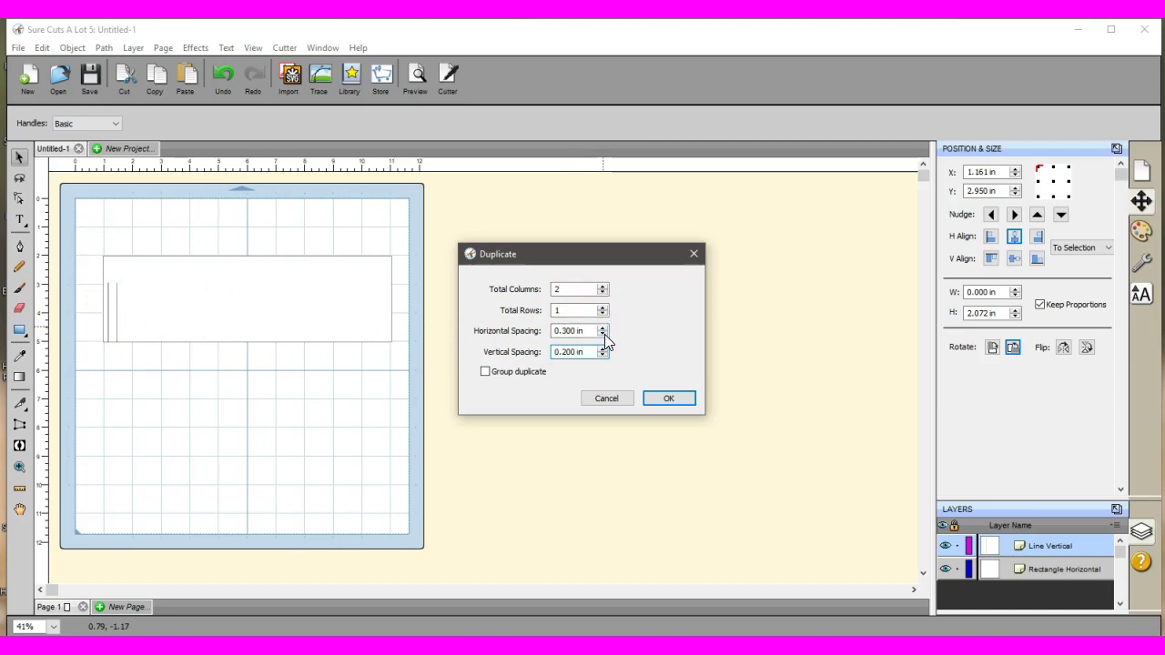
pyautogui.click(603, 334)
pyautogui.click(602, 334)
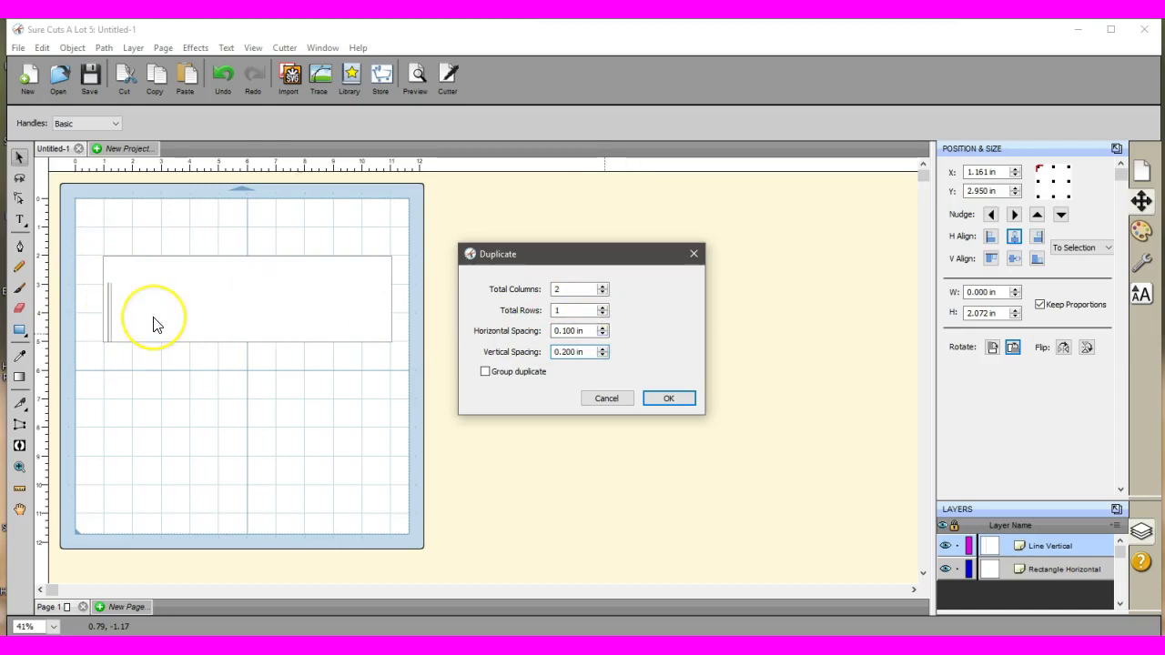
# Set Total Columns to 100 and confirm the duplication
pyautogui.moveTo(106, 322); pyautogui.dragTo(109, 283)
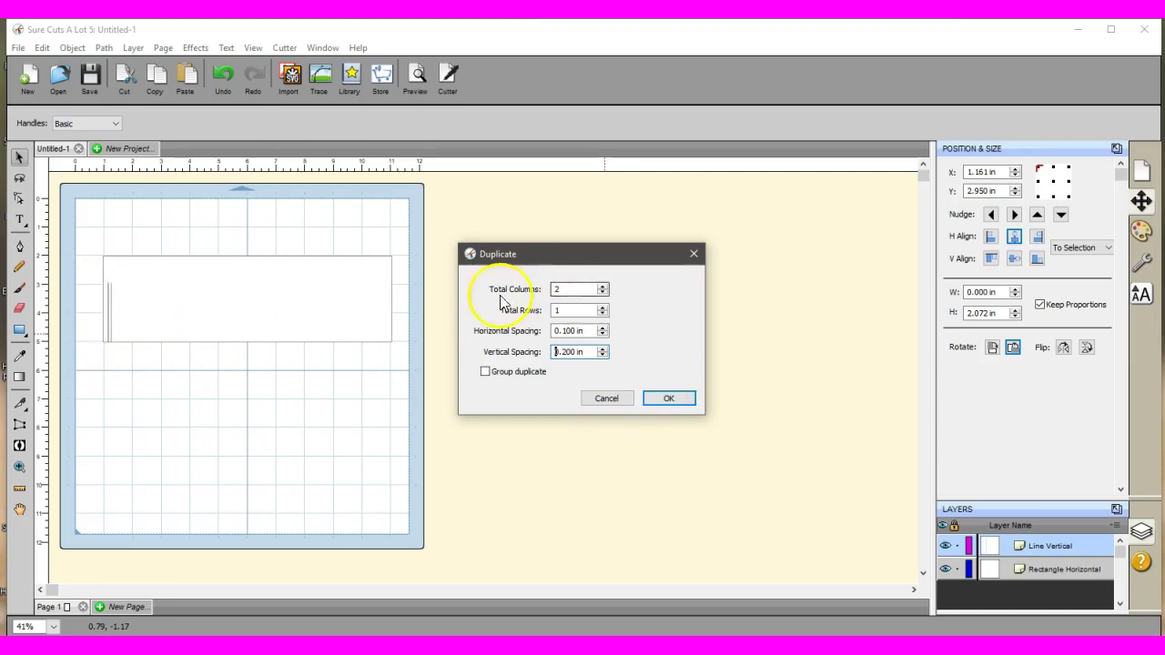
pyautogui.click(602, 286)
pyautogui.click(603, 286)
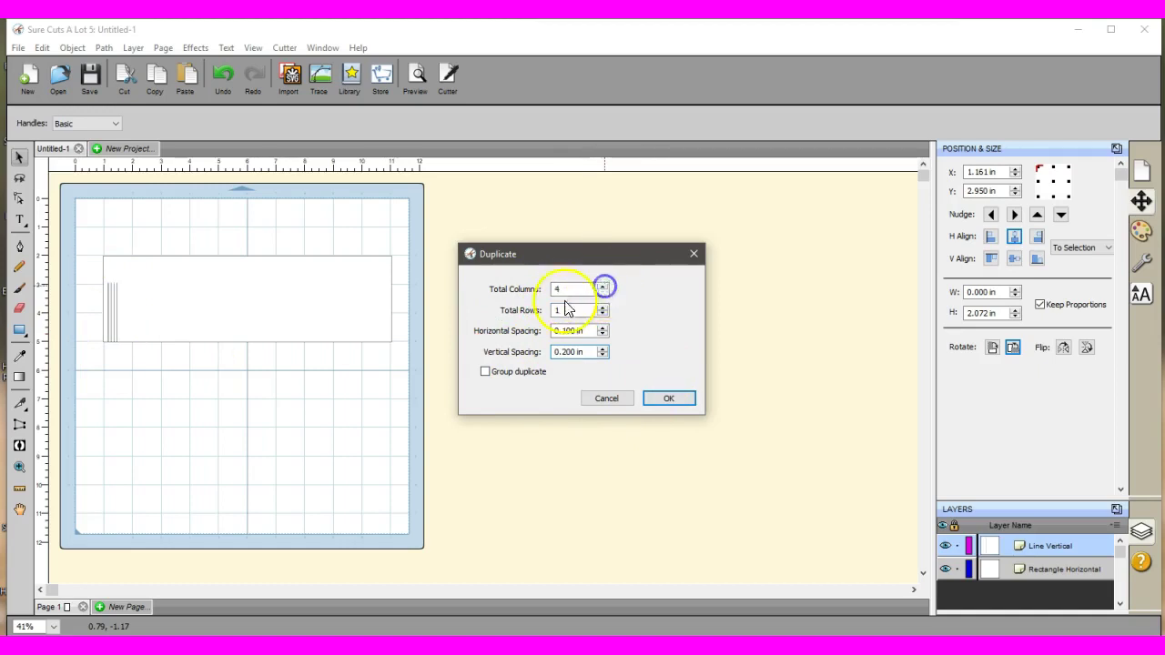
pyautogui.doubleClick(564, 288)
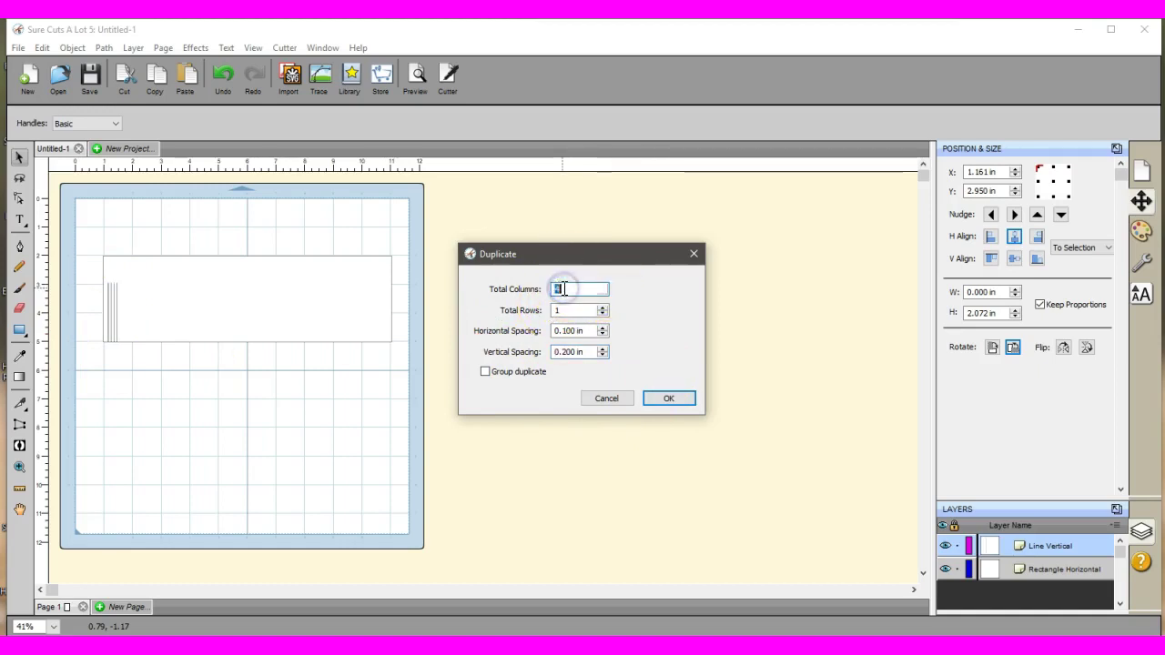
pyautogui.write('100')
pyautogui.press('Tab')
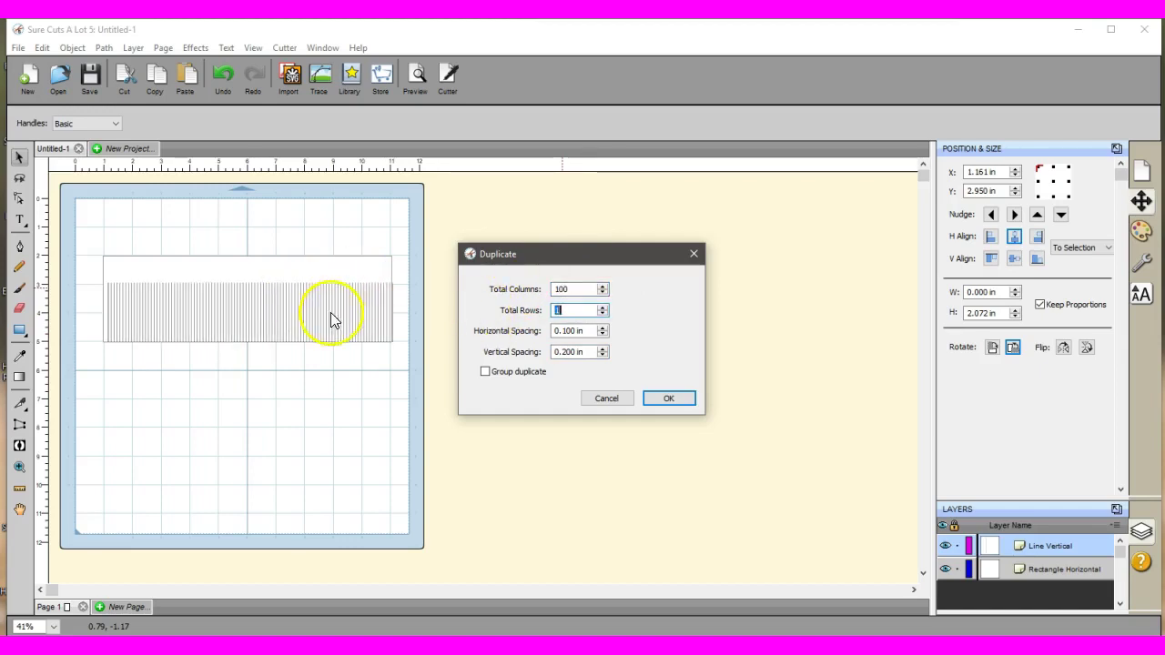
pyautogui.click(666, 401)
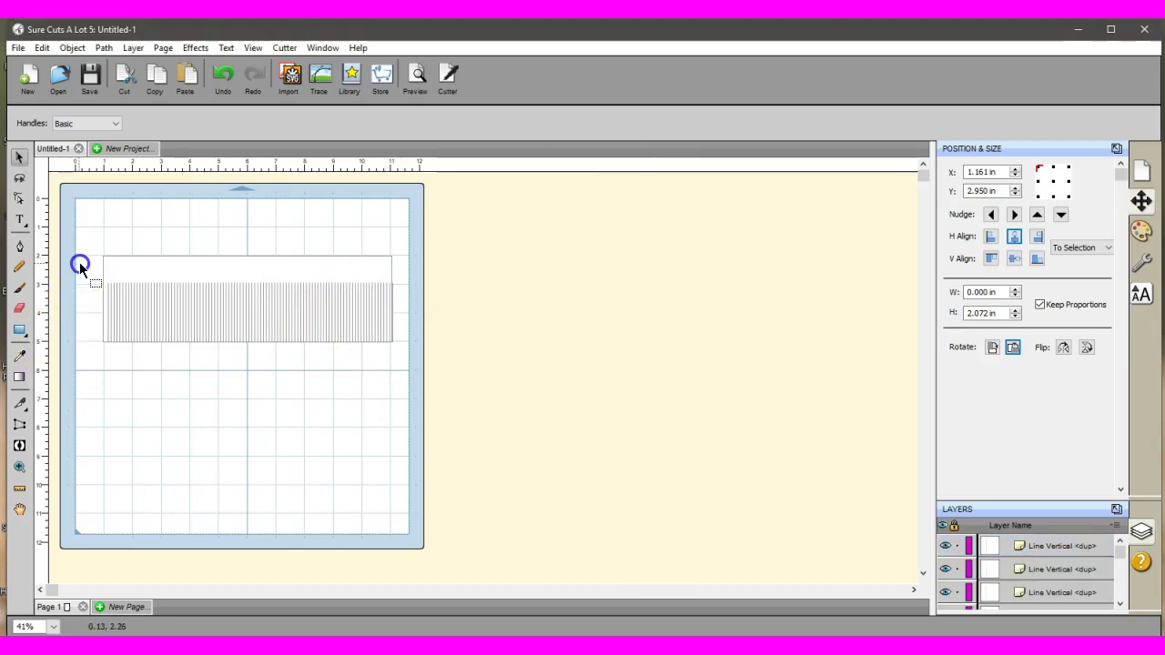
# Select all the duplicated vertical lines and group them
pyautogui.moveTo(79, 262); pyautogui.dragTo(440, 411)
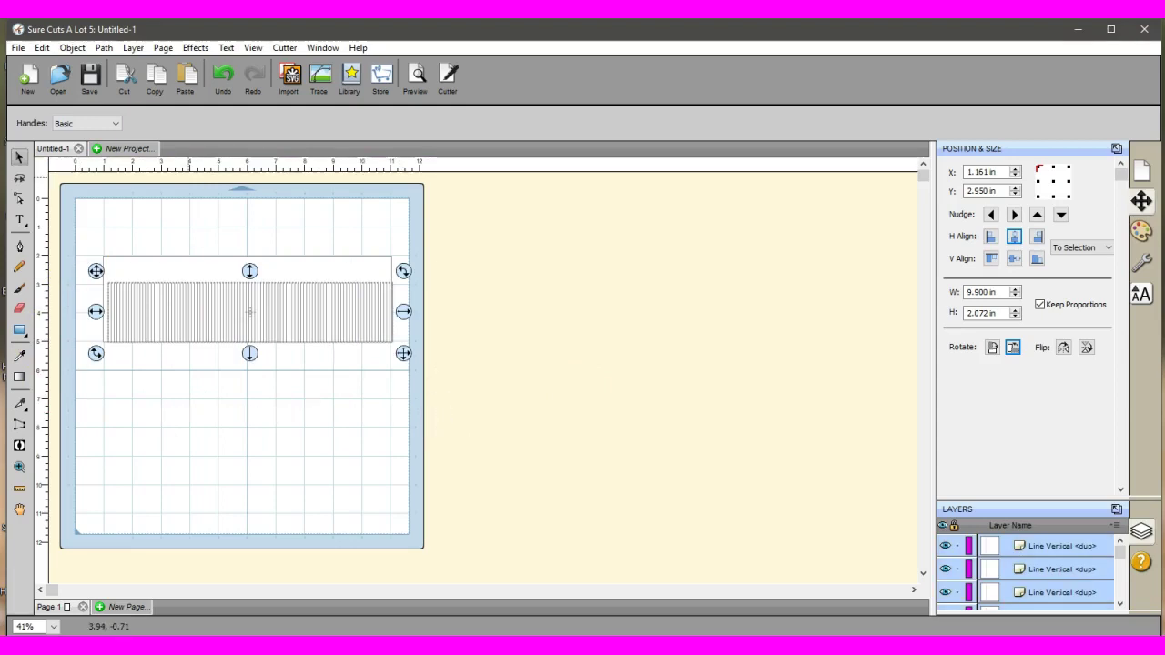
pyautogui.click(71, 47)
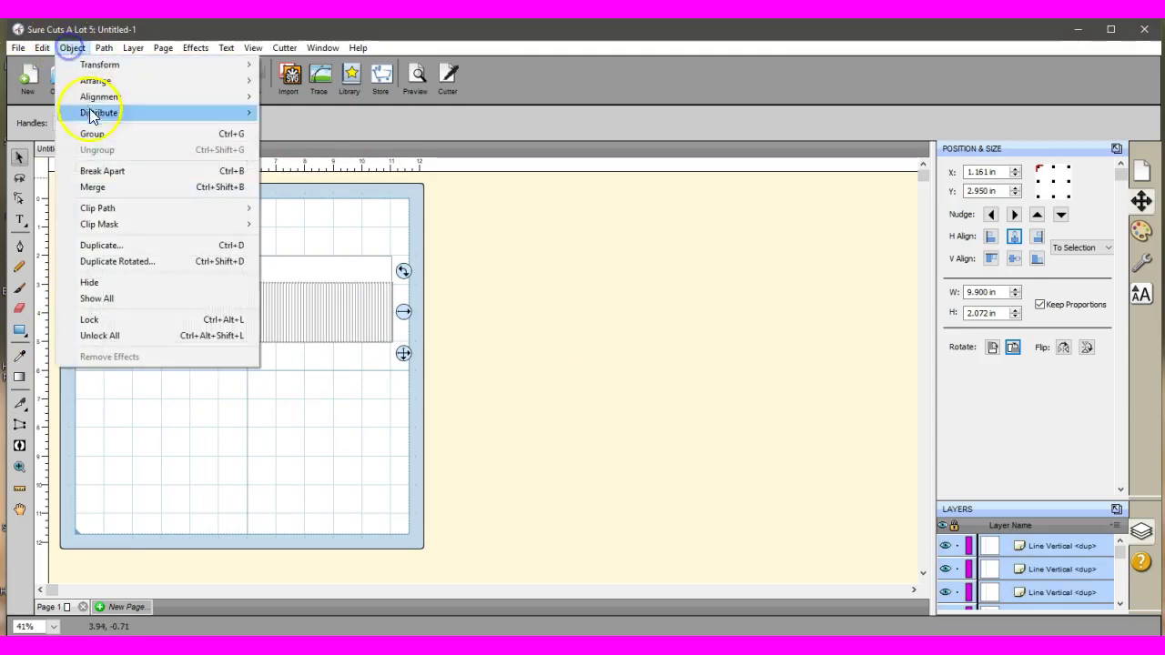
pyautogui.click(95, 136)
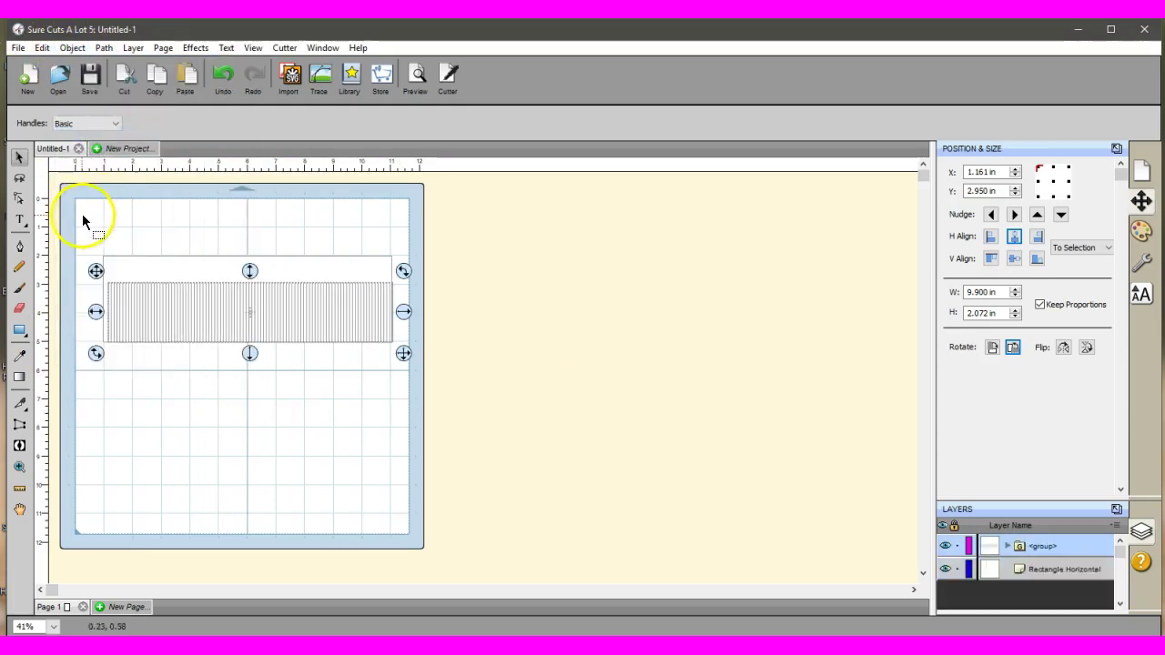
# Centre the line group horizontally on the rectangle with H Align, then deselect
pyautogui.moveTo(82, 214); pyautogui.dragTo(427, 401)
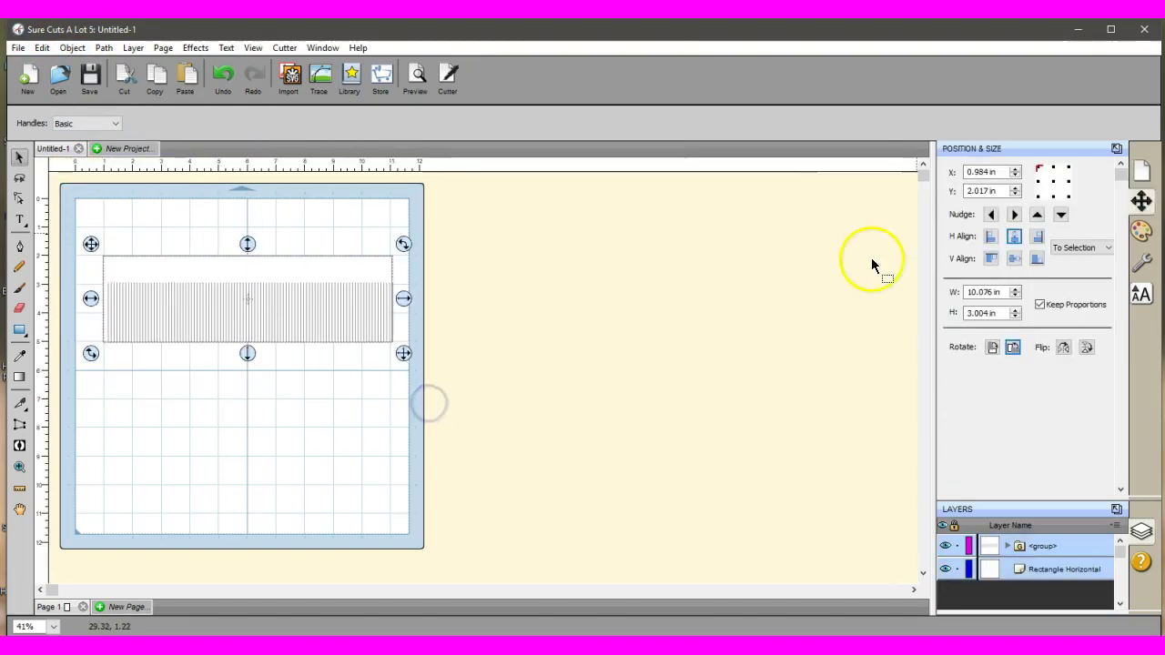
pyautogui.click(1015, 238)
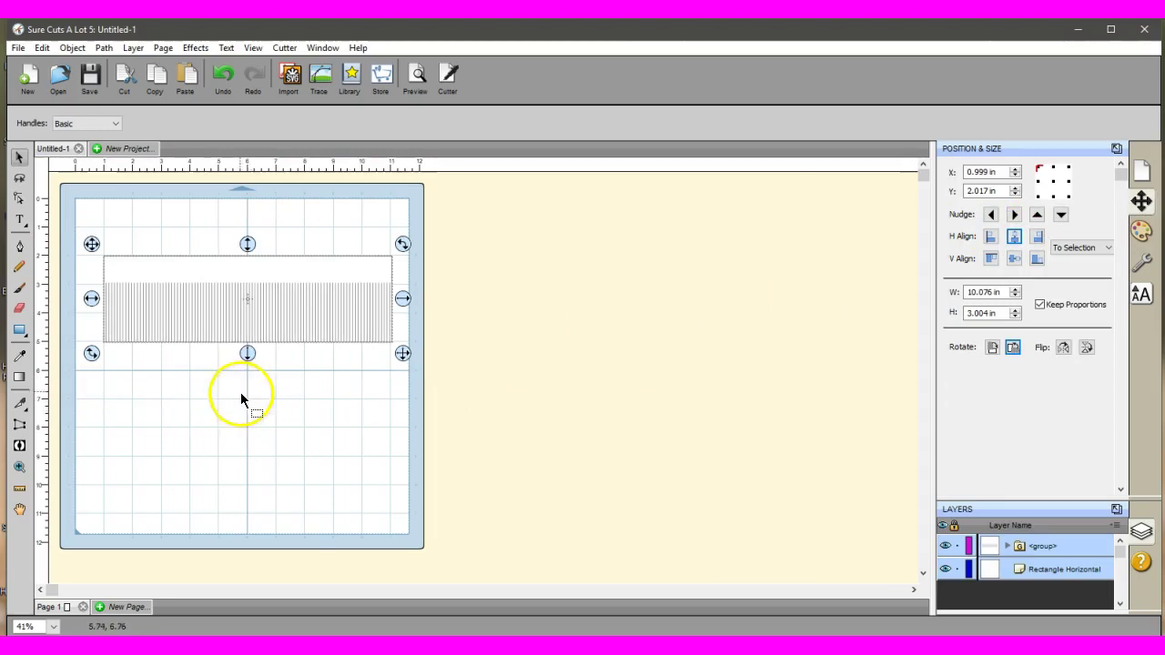
pyautogui.moveTo(229, 401); pyautogui.dragTo(450, 447)
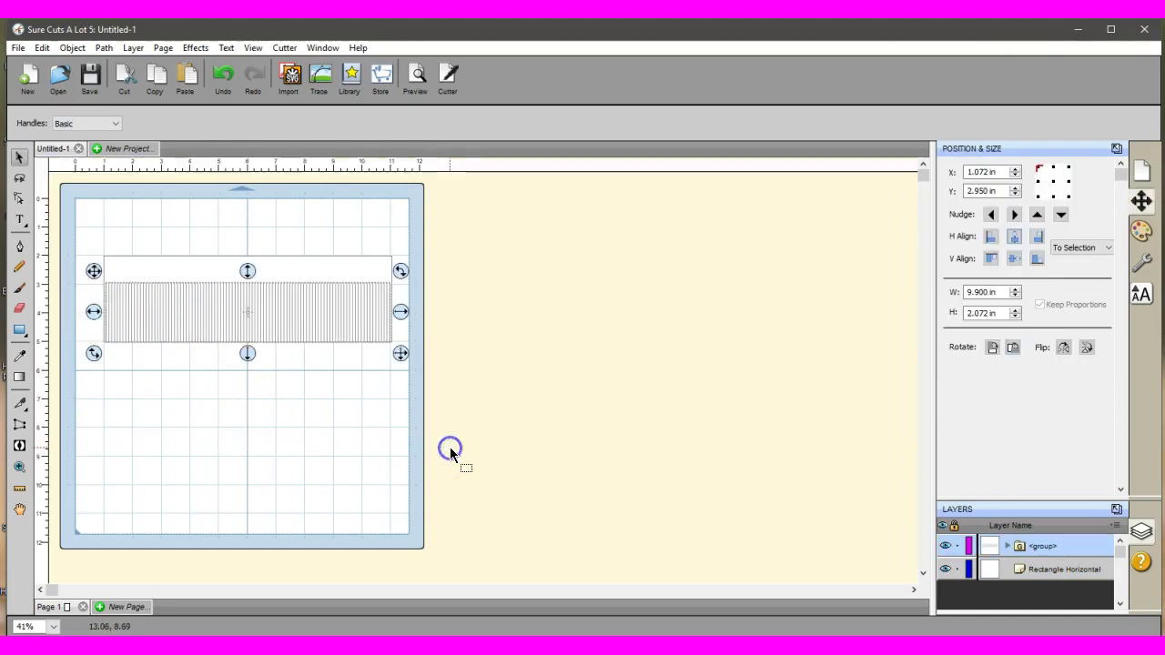
# Ungroup the lines, then select the rectangle together with all vertical lines
pyautogui.click(73, 48)
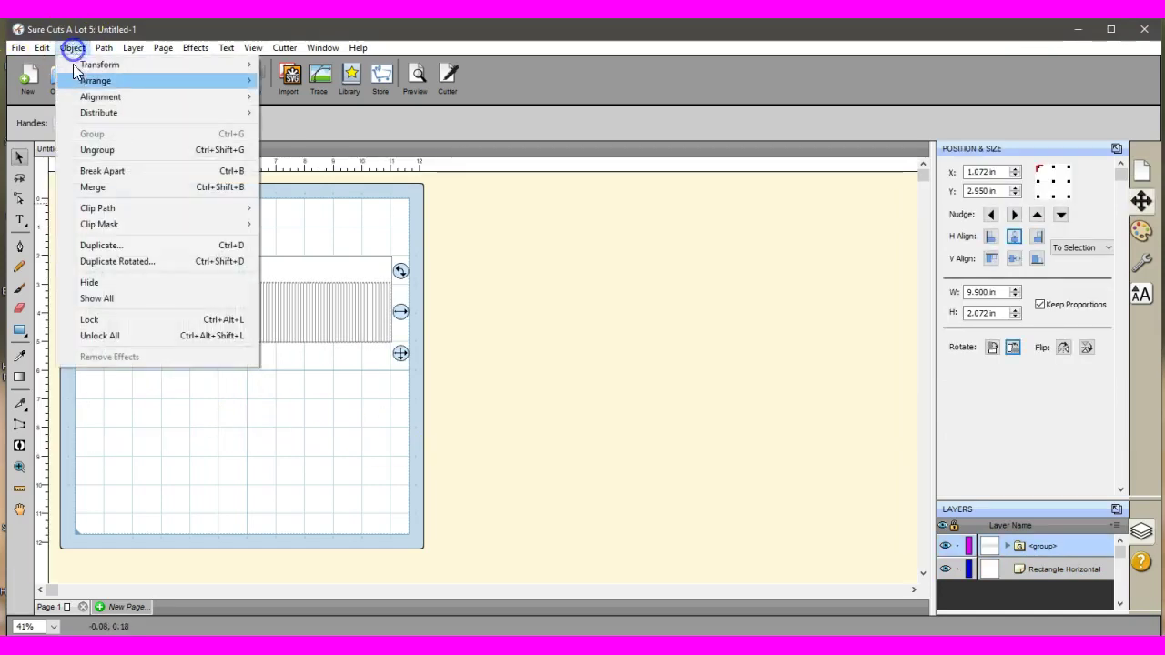
pyautogui.click(86, 150)
pyautogui.click(89, 280)
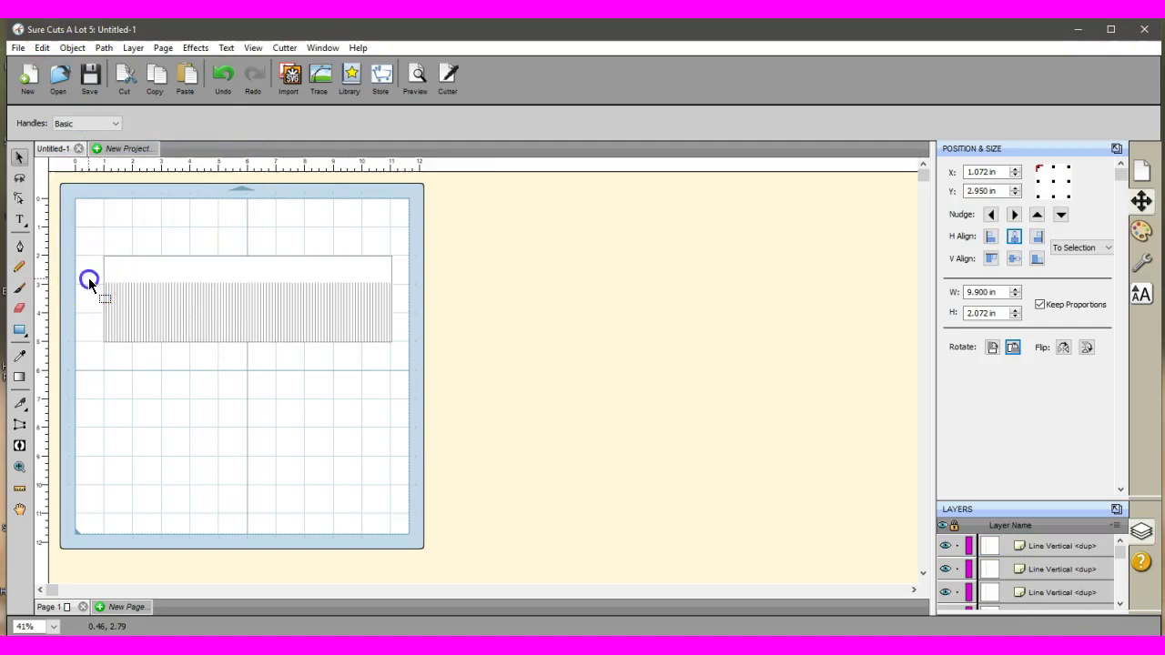
pyautogui.moveTo(88, 281); pyautogui.dragTo(111, 356)
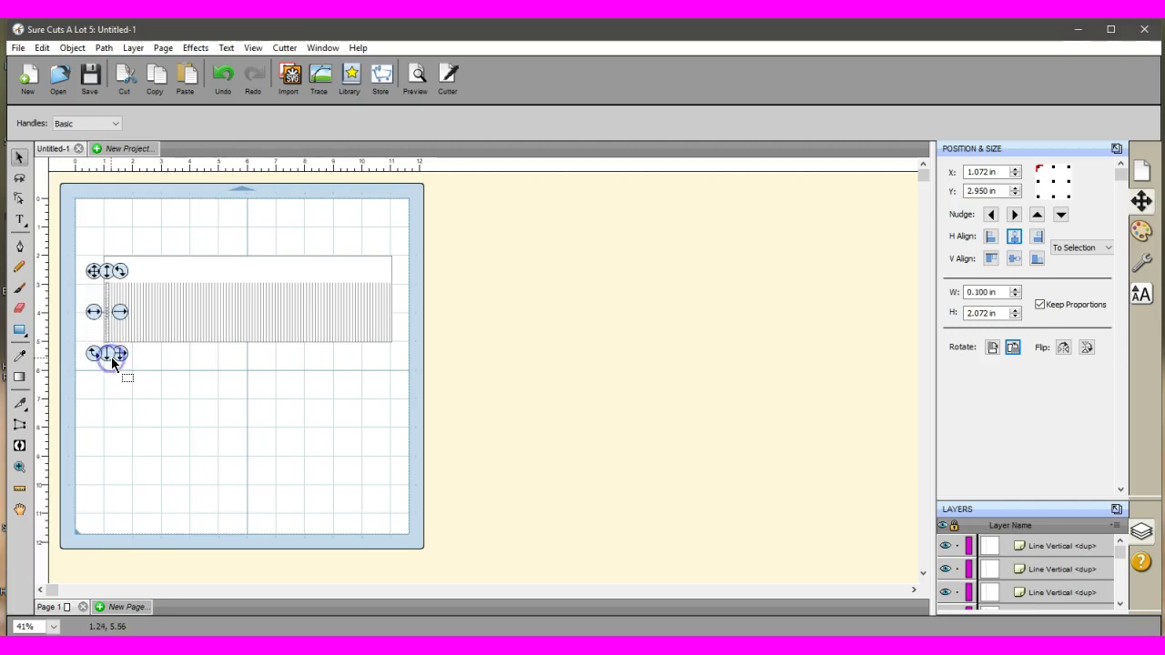
pyautogui.click(111, 357)
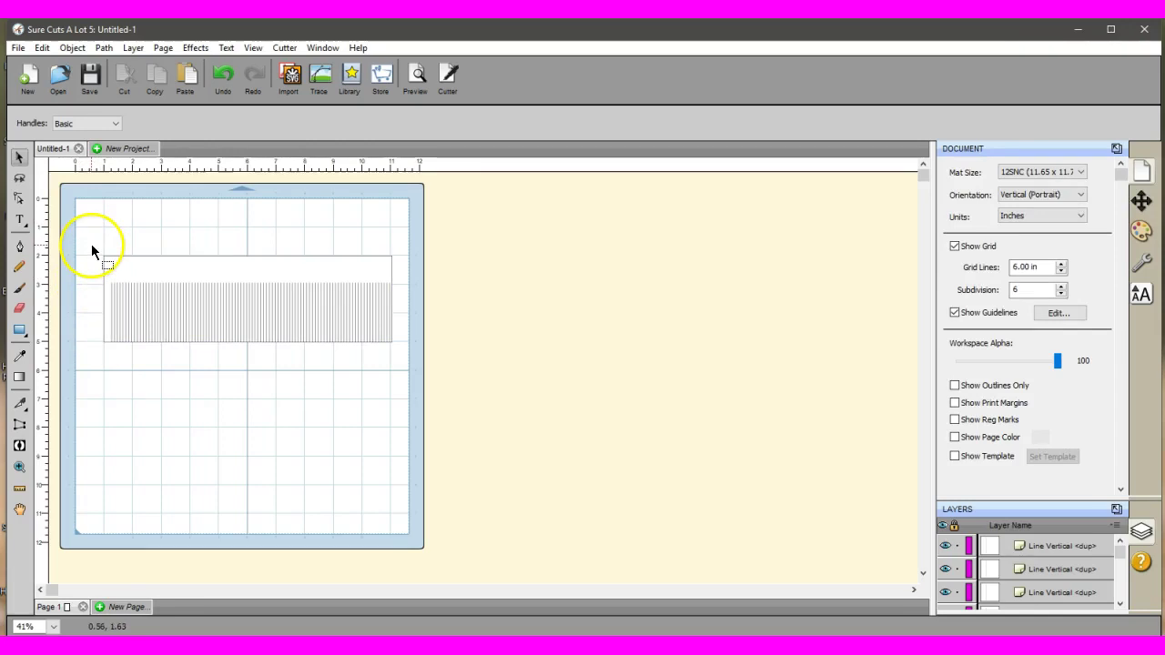
pyautogui.moveTo(91, 244); pyautogui.dragTo(485, 392)
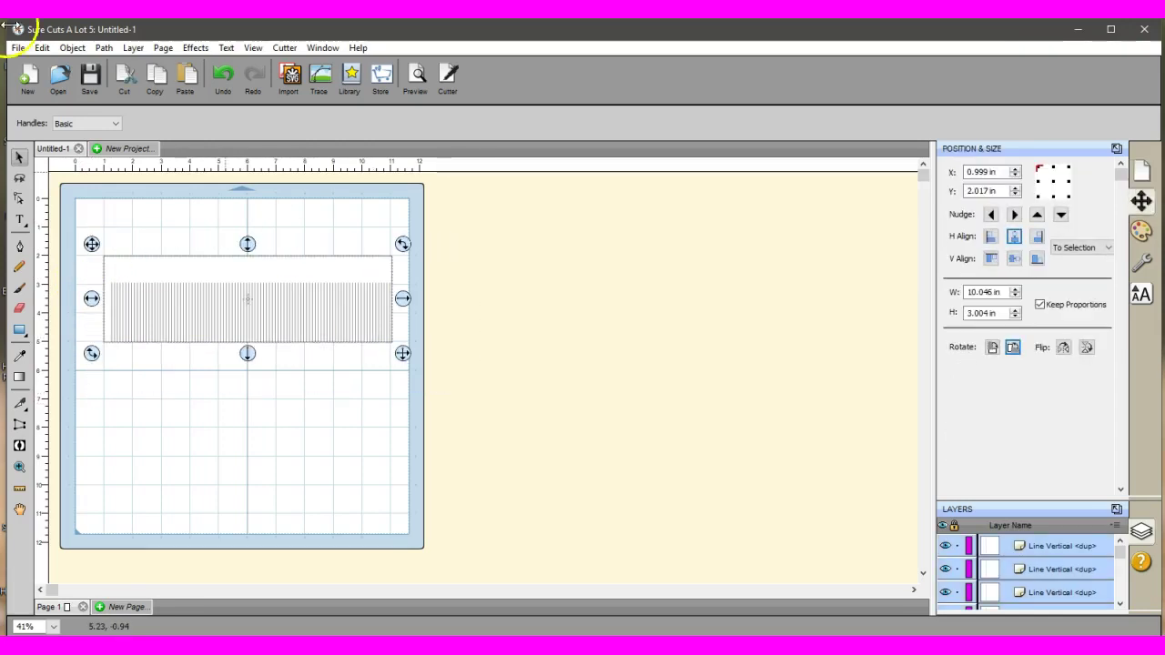
# Try Object > Merge and Path > Union on the shapes, undoing each
pyautogui.click(72, 47)
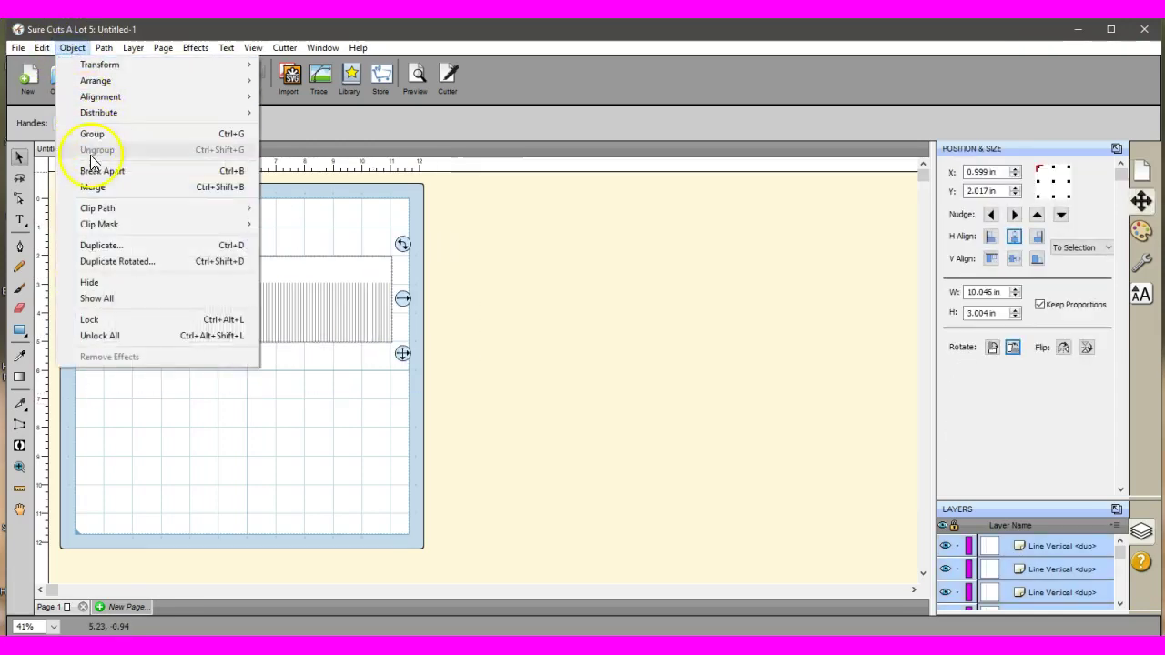
pyautogui.click(92, 186)
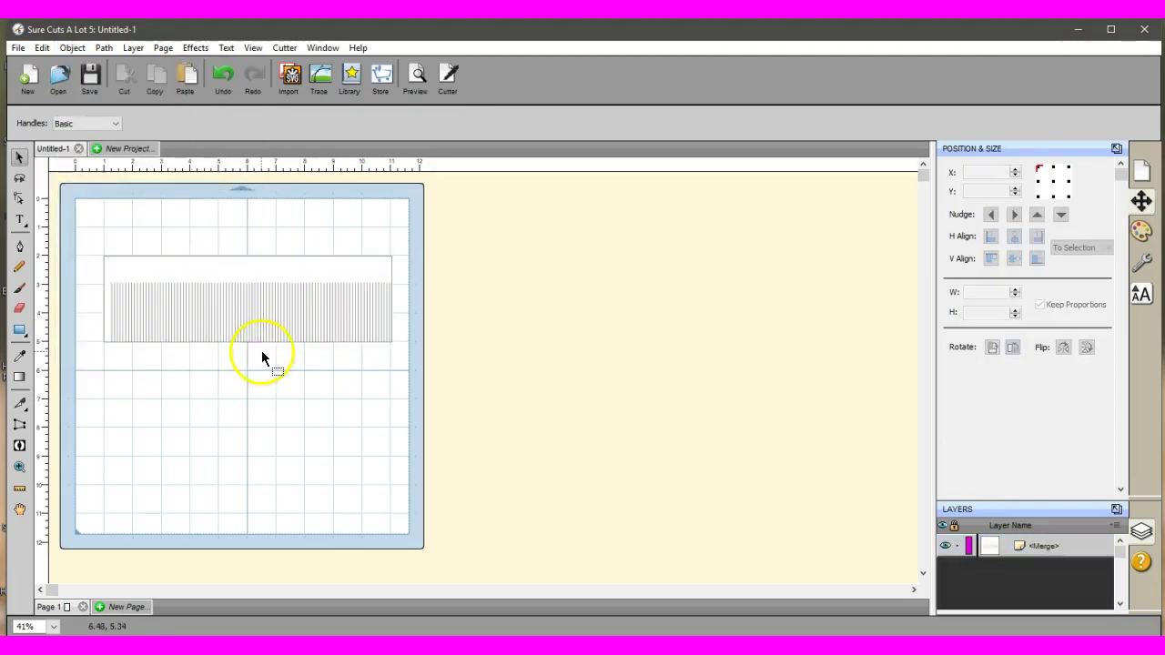
pyautogui.click(229, 78)
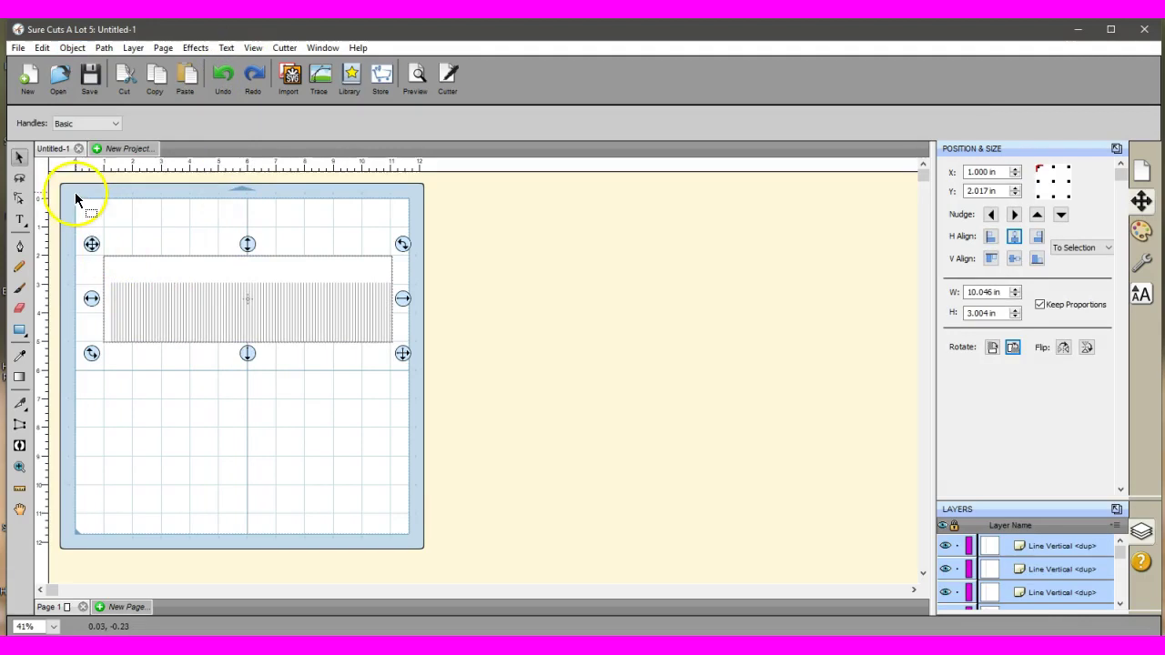
pyautogui.click(102, 49)
pyautogui.click(134, 64)
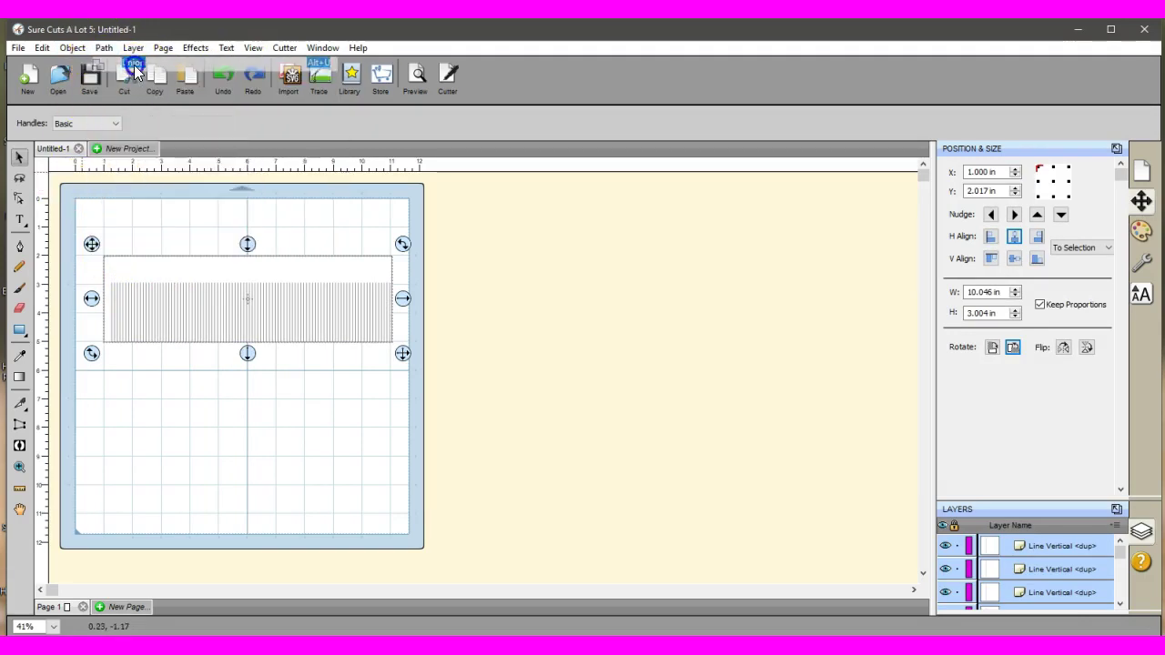
pyautogui.click(224, 76)
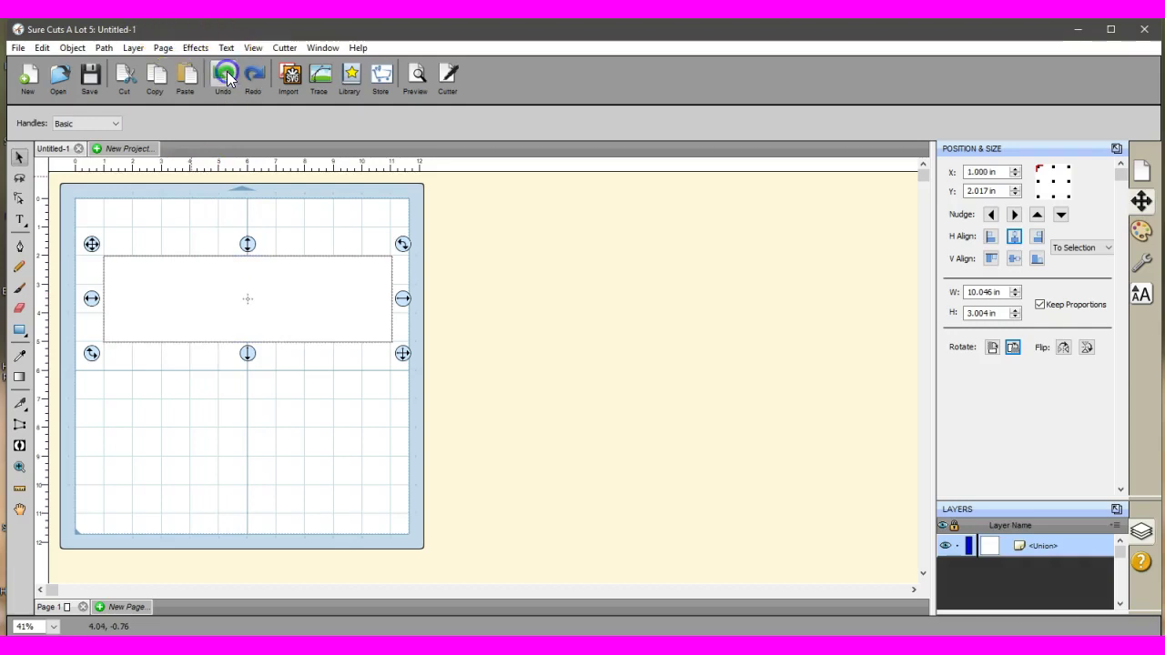
# Merge the rectangle and lines with Object > Merge and show the cut preview
pyautogui.click(69, 47)
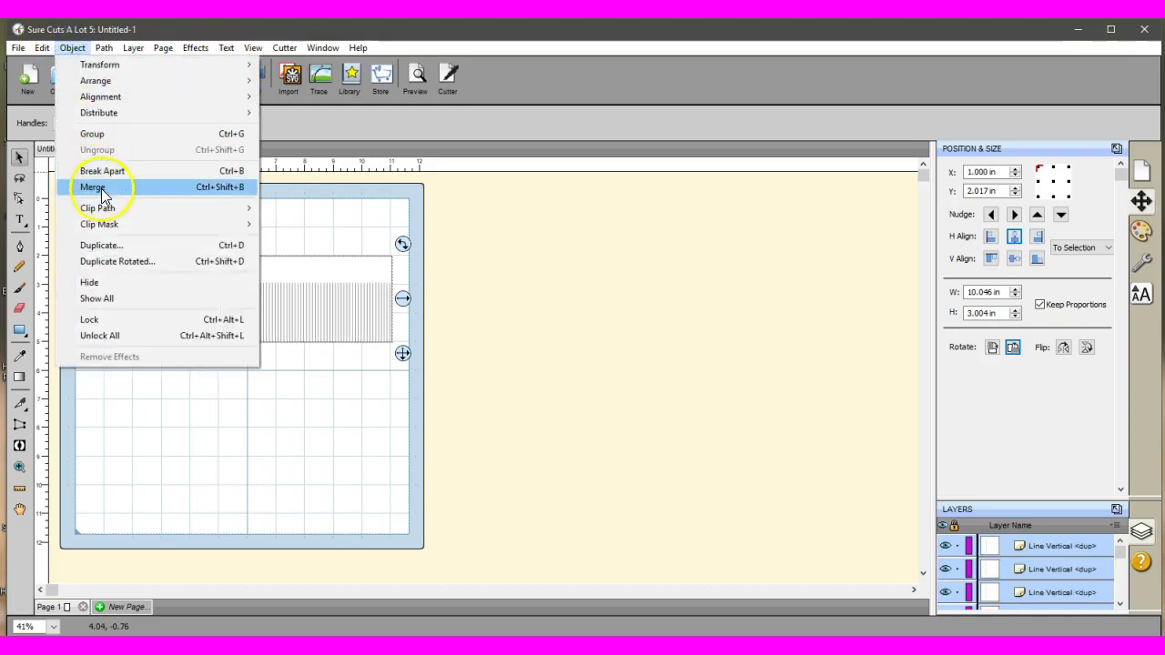
pyautogui.click(97, 186)
pyautogui.click(415, 77)
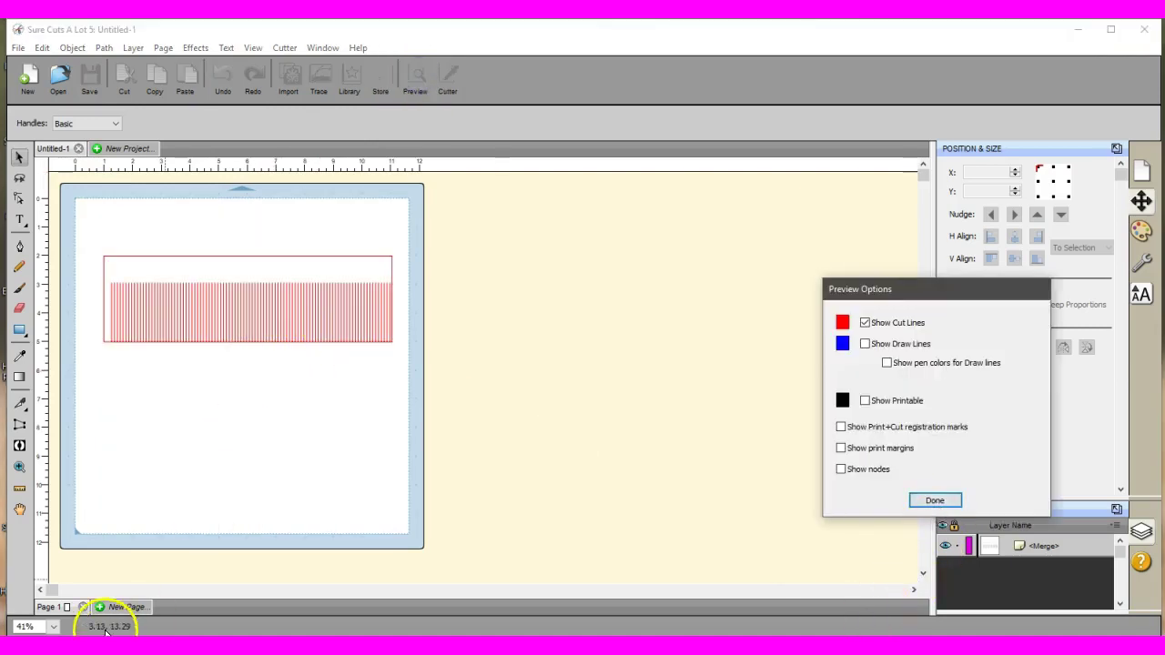
# Magnify the preview to 300% and scroll to the band's bottom edge to inspect the slits
pyautogui.click(54, 627)
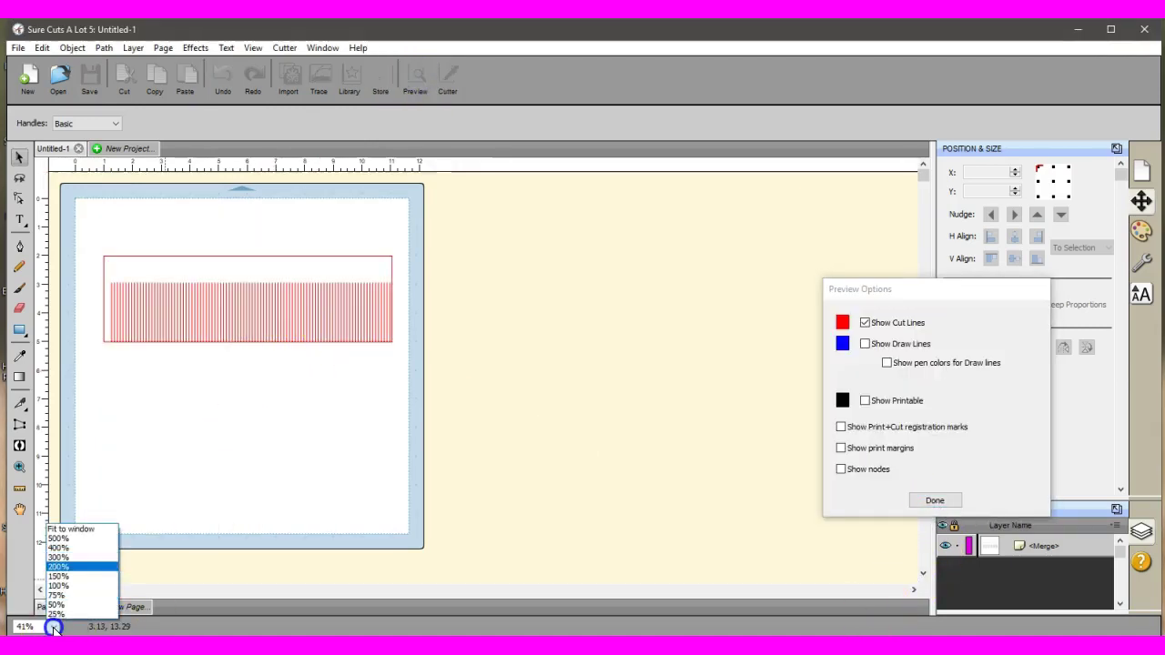
pyautogui.press('Up')
pyautogui.press('Return')
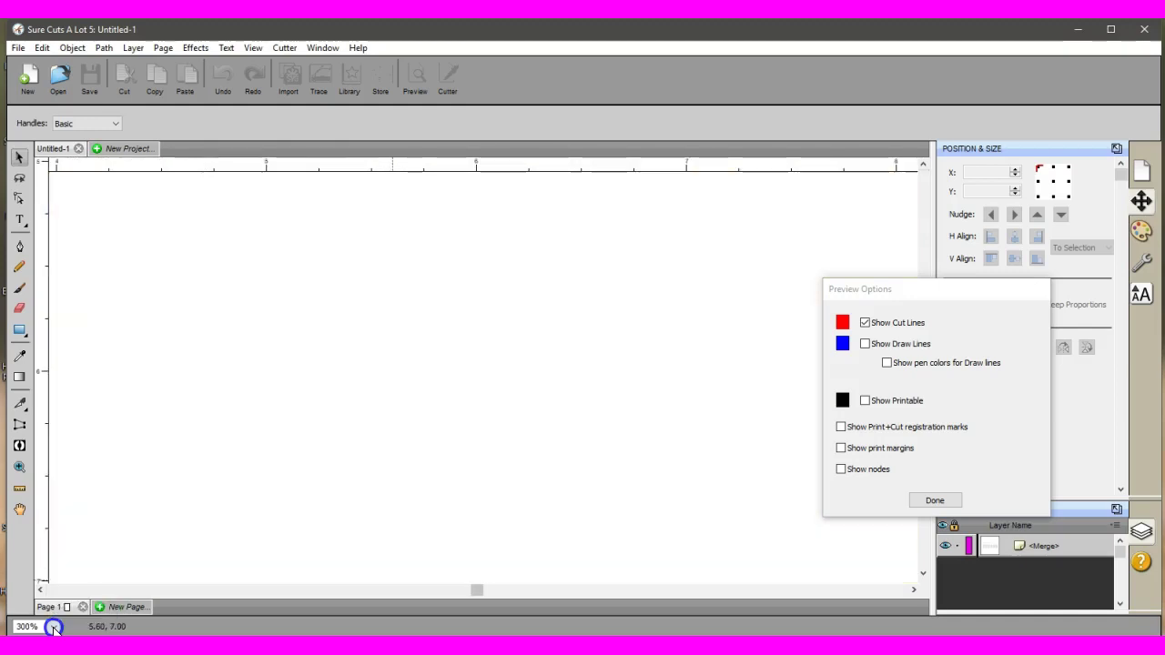
pyautogui.moveTo(941, 289); pyautogui.dragTo(1002, 387)
pyautogui.moveTo(926, 370); pyautogui.dragTo(928, 304)
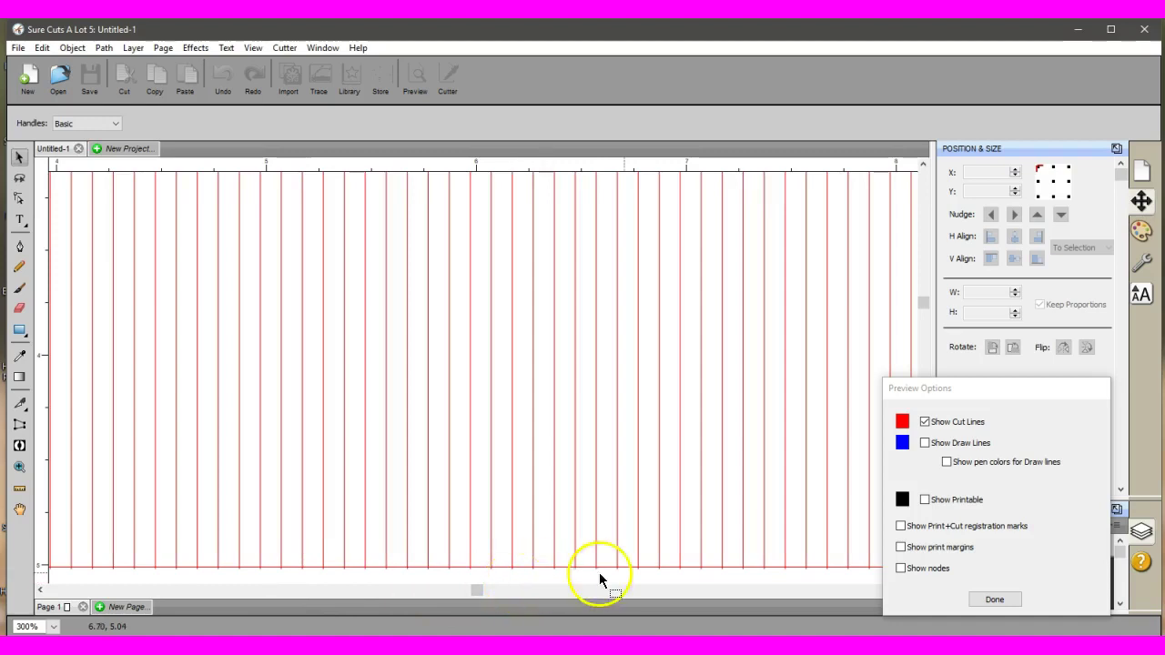
pyautogui.click(1001, 603)
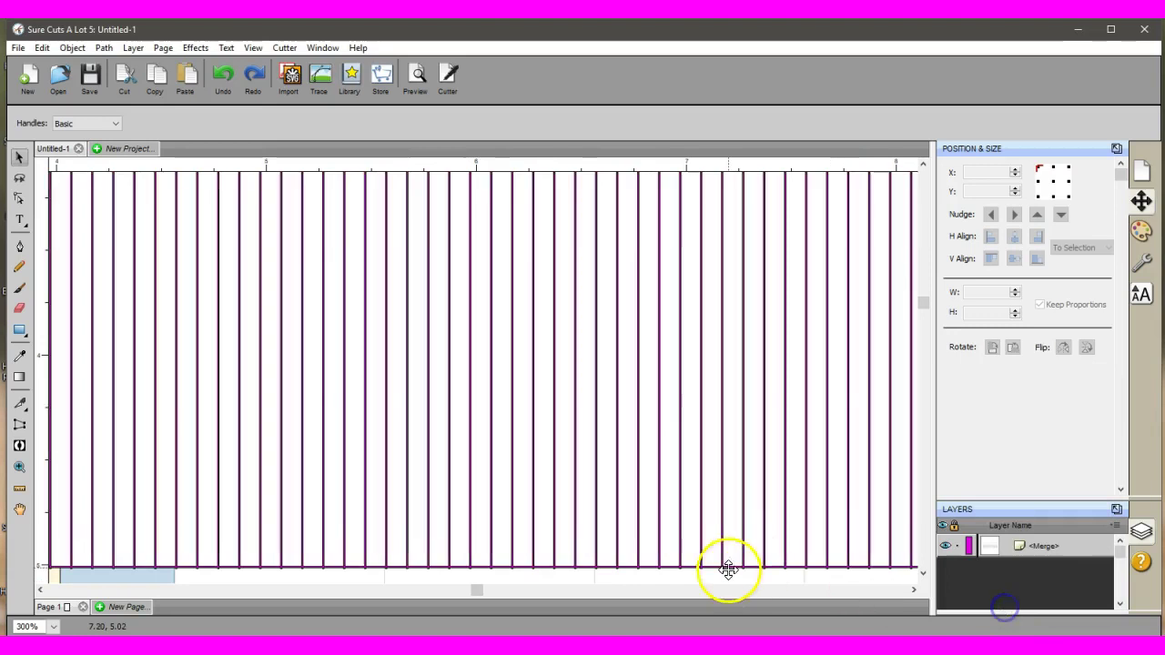
pyautogui.click(922, 573)
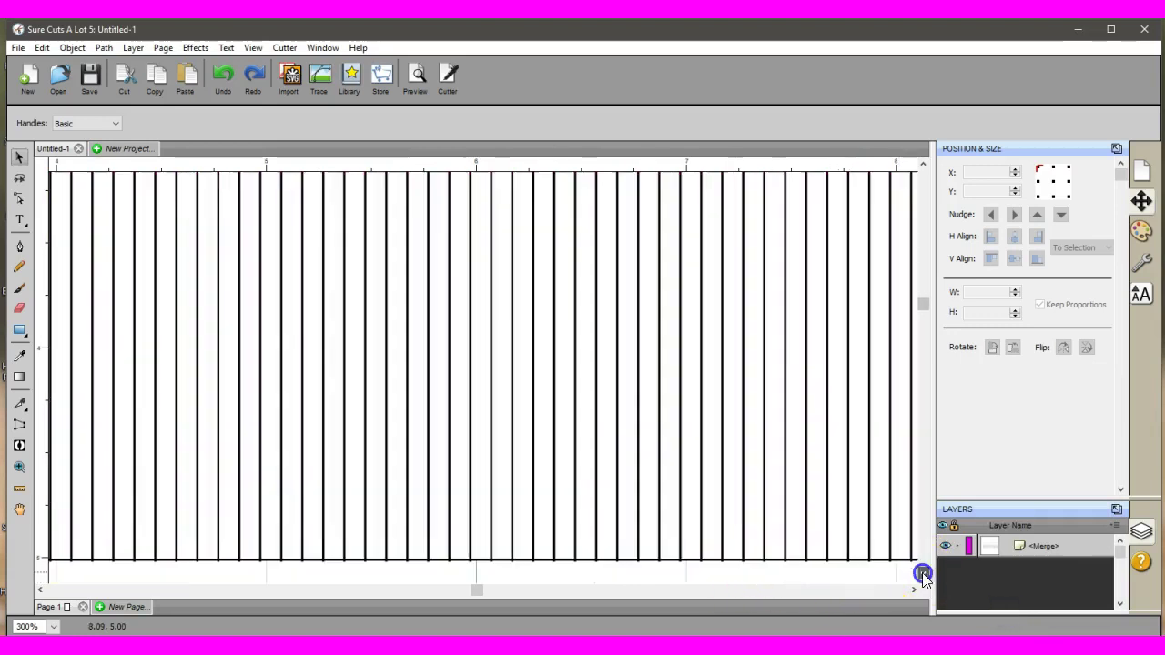
pyautogui.click(922, 573)
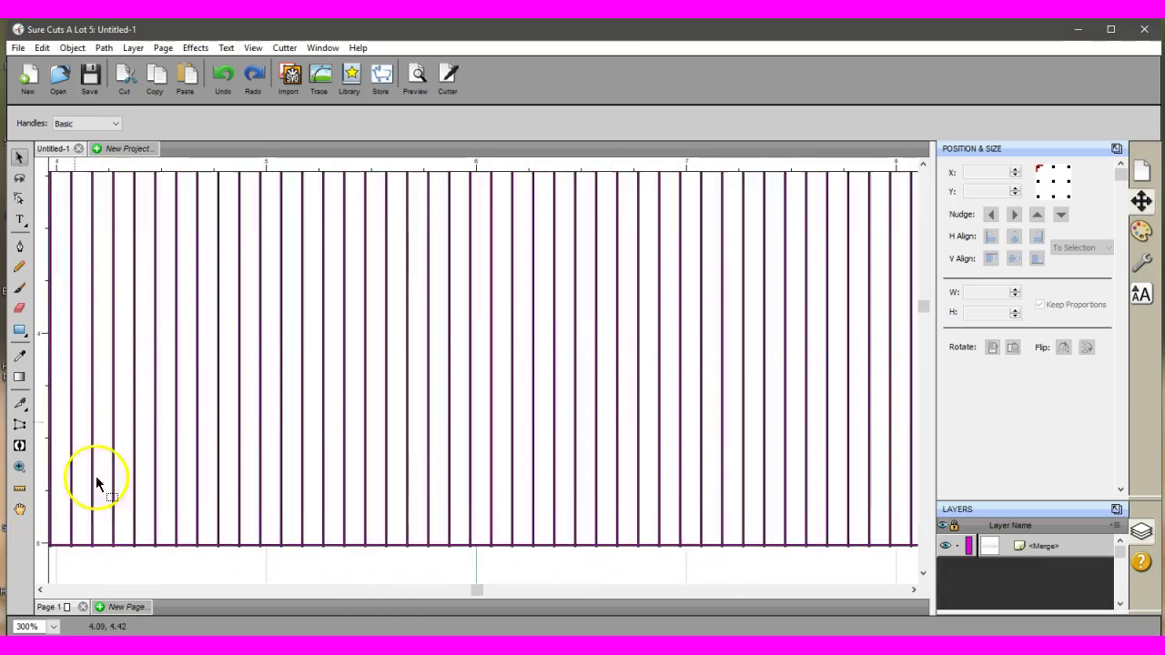
pyautogui.click(19, 198)
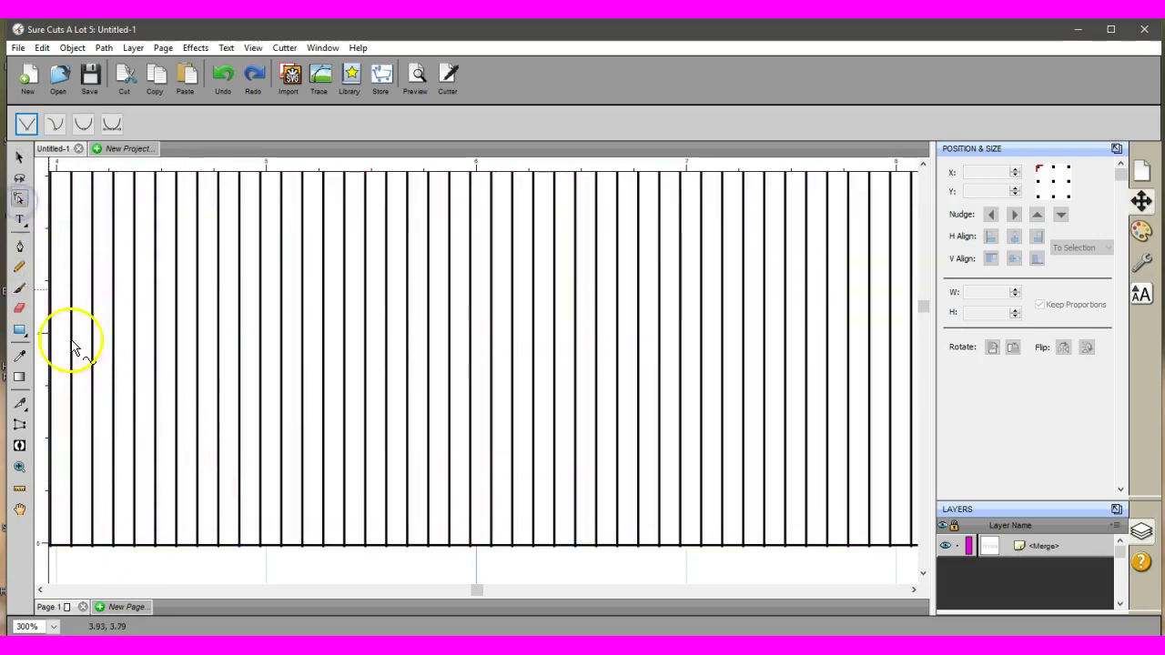
pyautogui.click(156, 550)
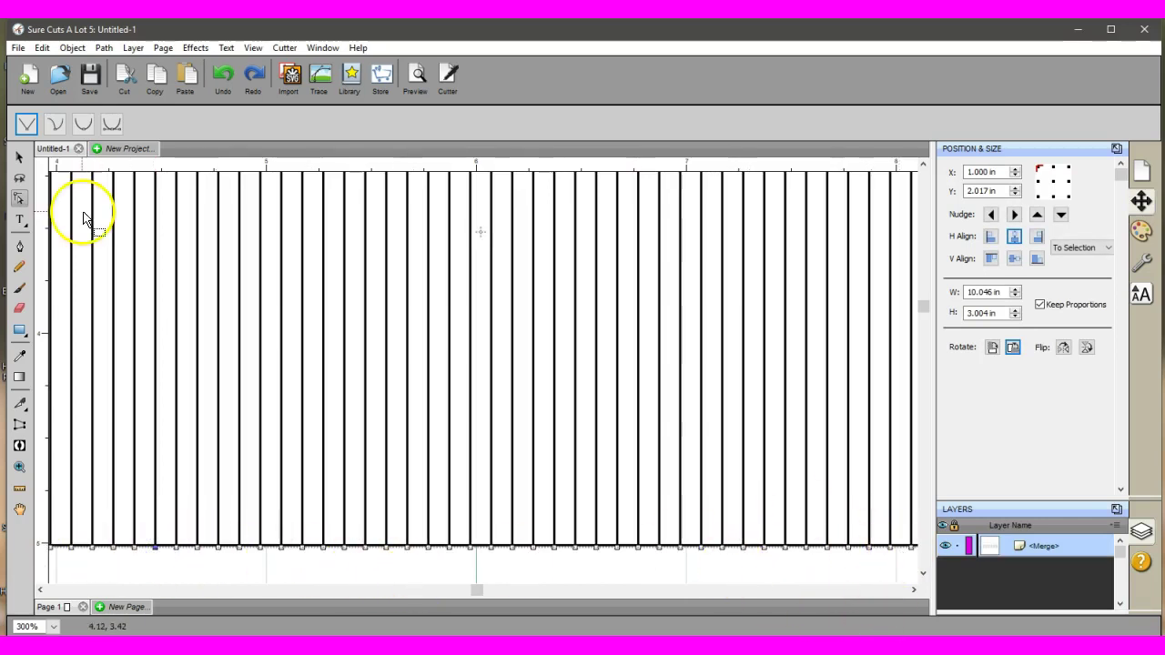
pyautogui.click(19, 156)
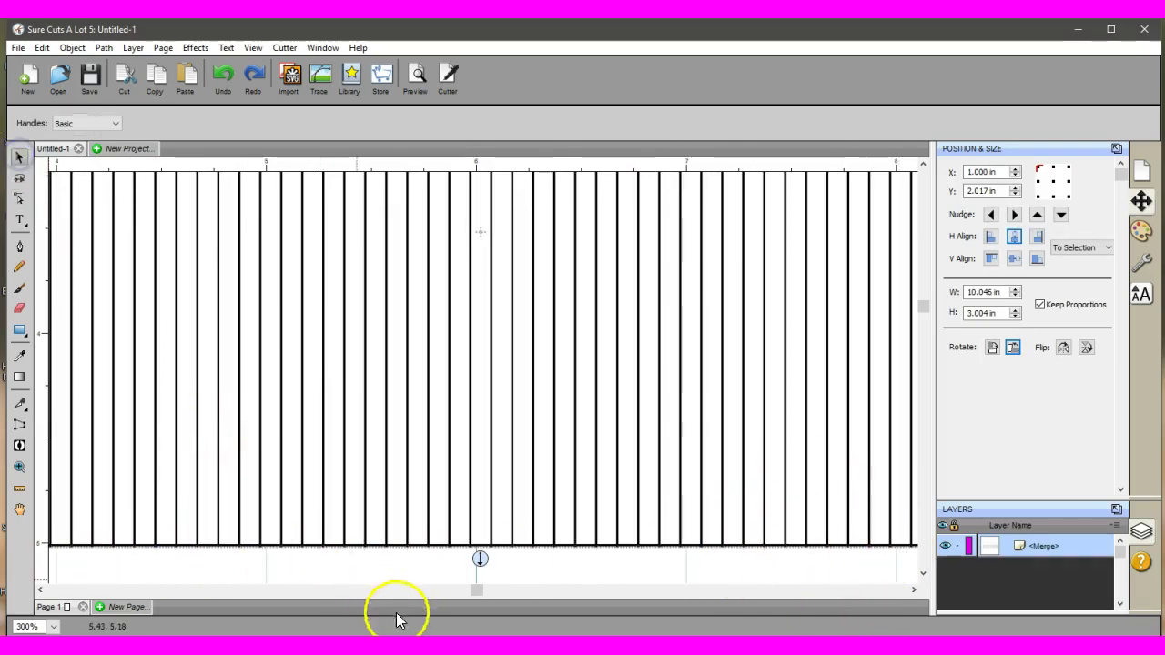
pyautogui.click(273, 551)
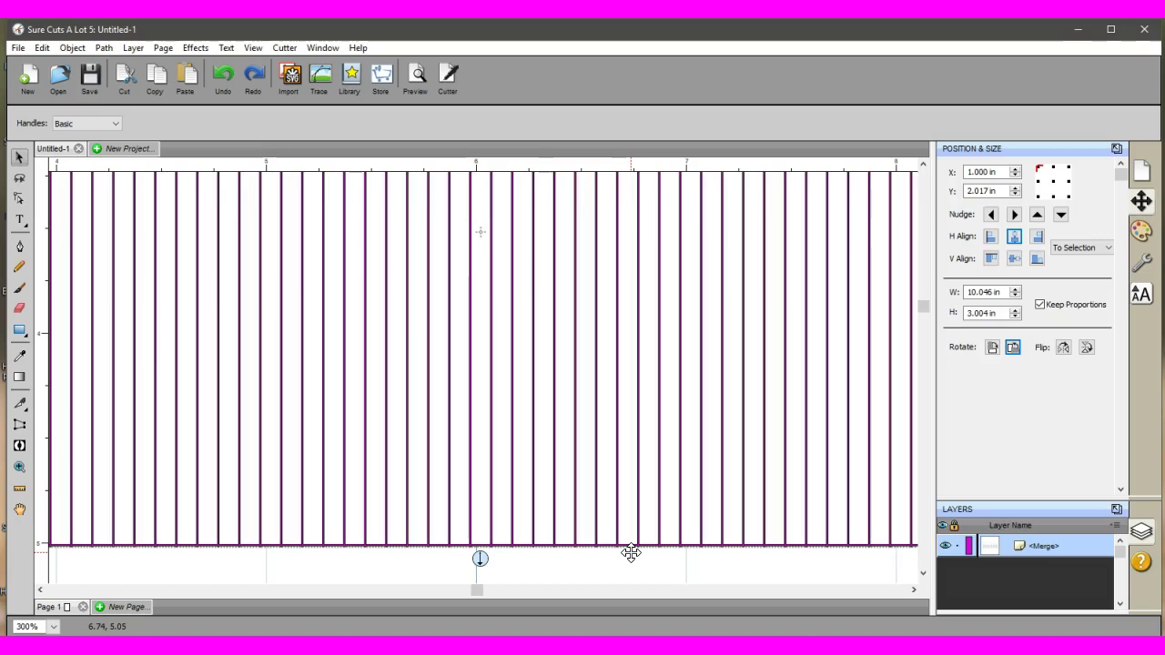
pyautogui.click(149, 377)
pyautogui.click(18, 160)
pyautogui.click(67, 564)
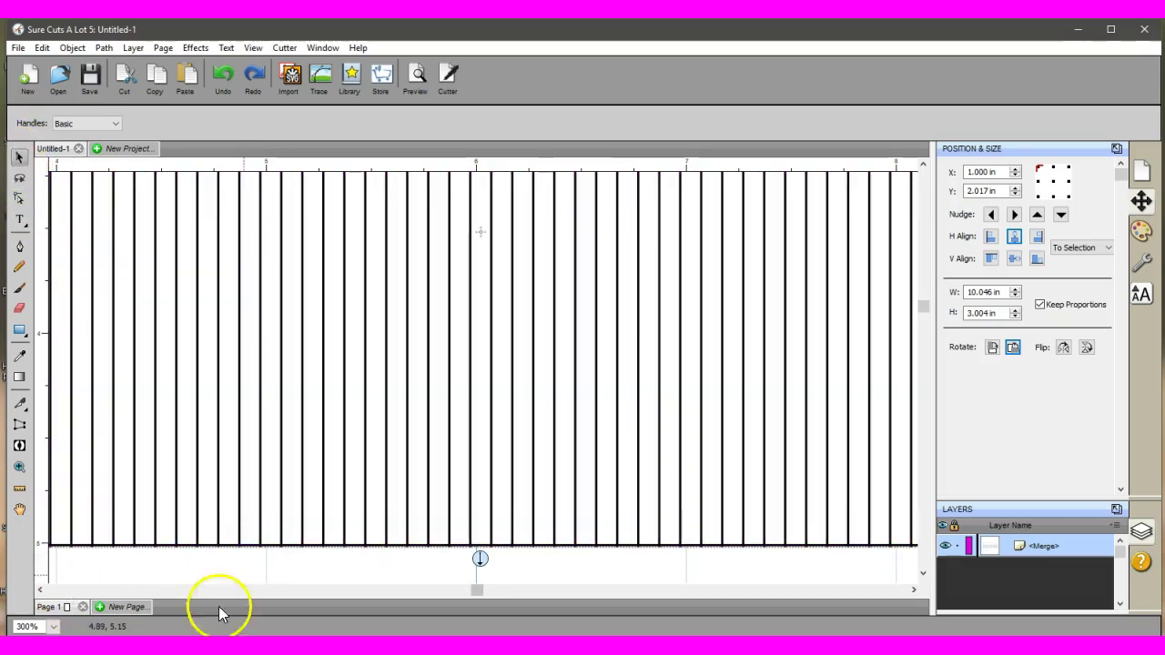